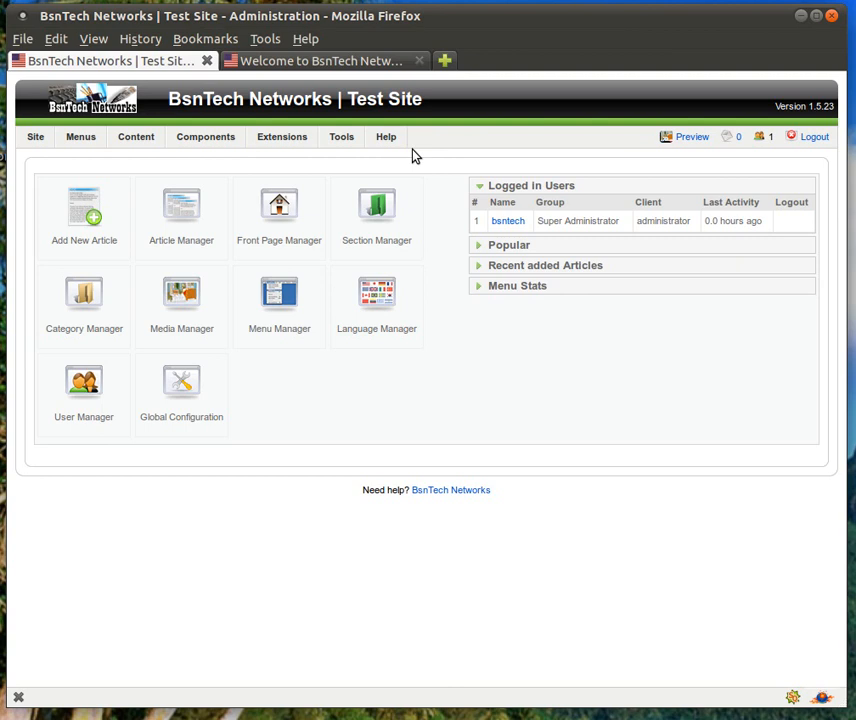
- Open the VirtueMart product categories and start a new category
{"action": "mouse_move", "coordinate": [221, 146]}
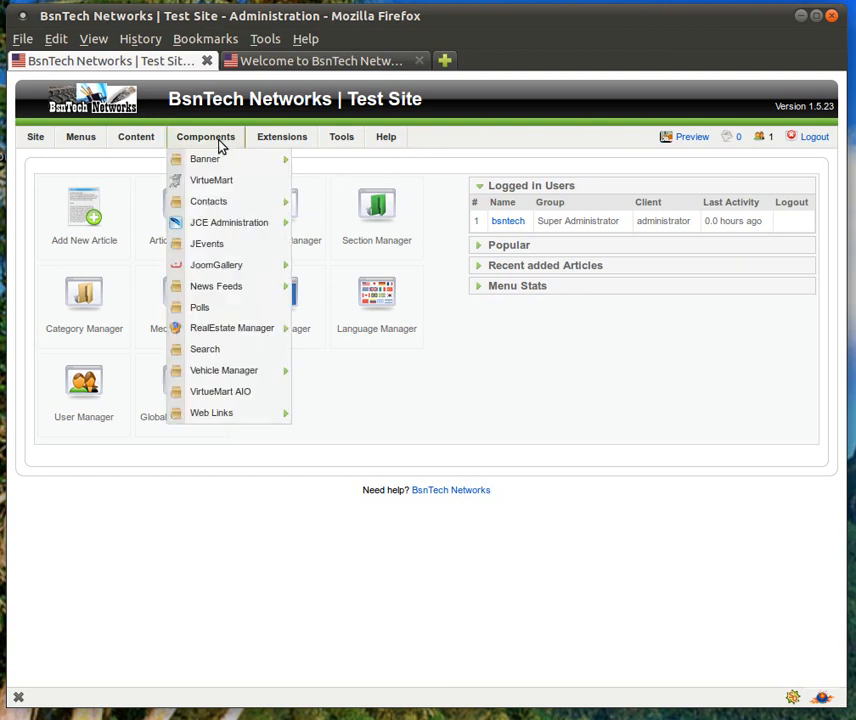
{"action": "left_click", "coordinate": [222, 182]}
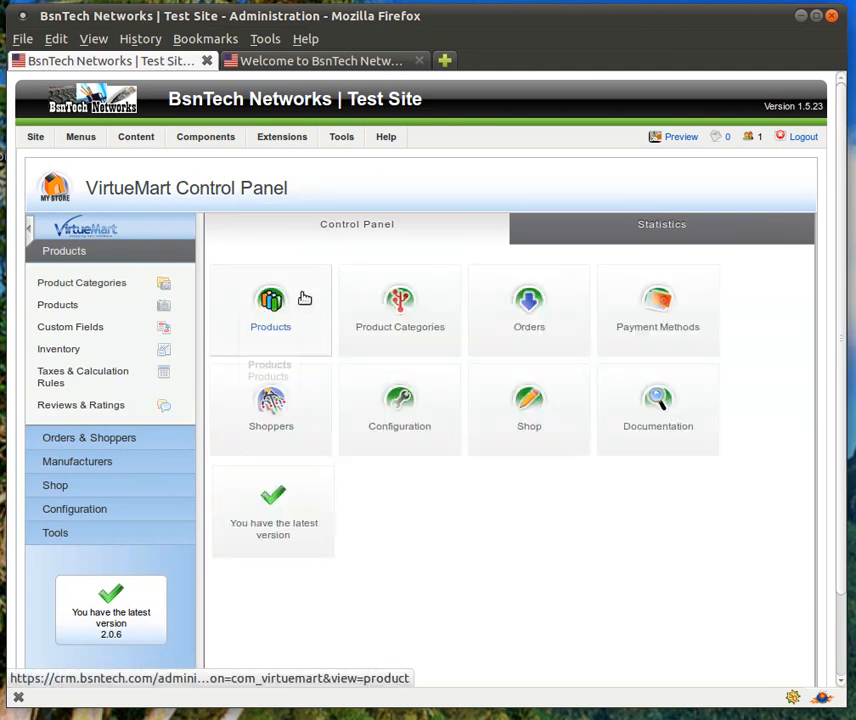
{"action": "left_click", "coordinate": [413, 310]}
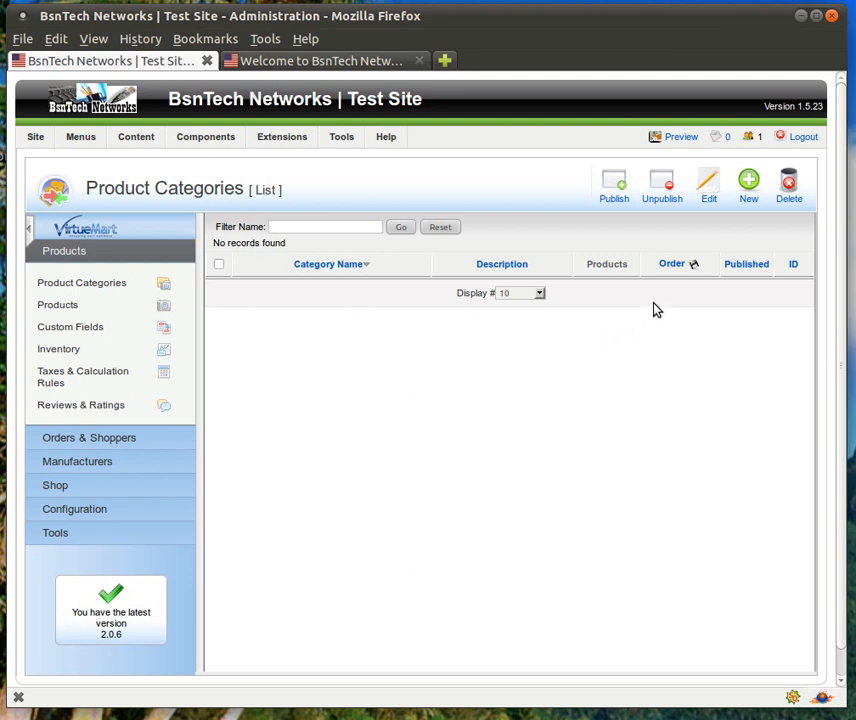
{"action": "left_click", "coordinate": [749, 182]}
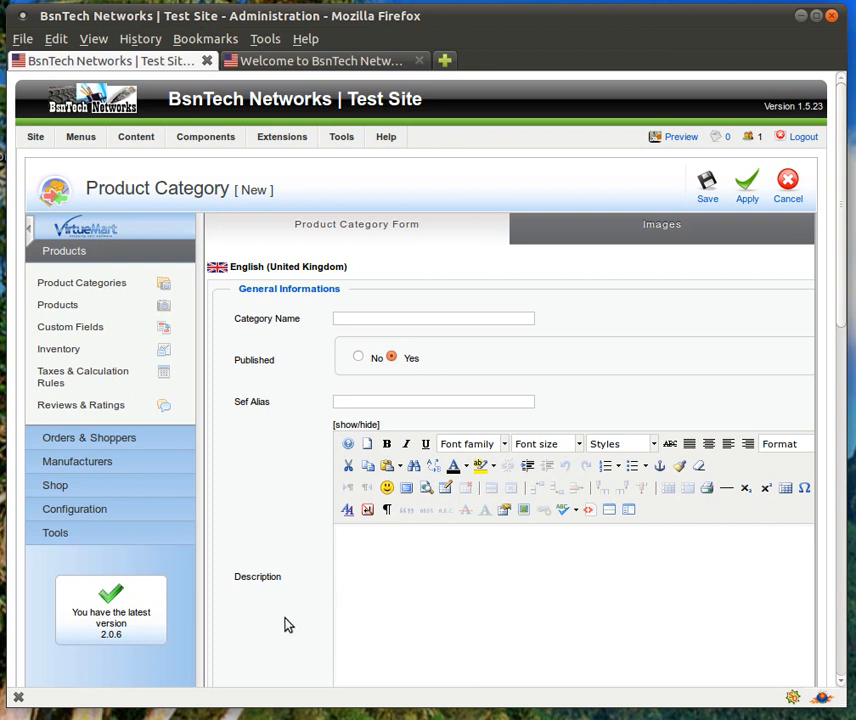
- Name the new product category eBooks
{"action": "left_click", "coordinate": [352, 318]}
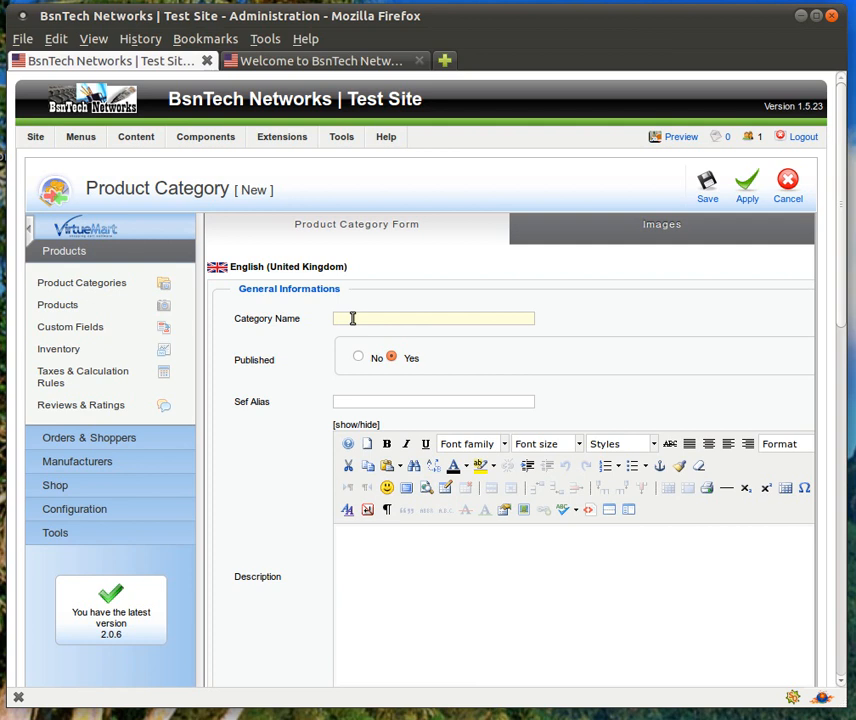
{"action": "type", "text": "eBo"}
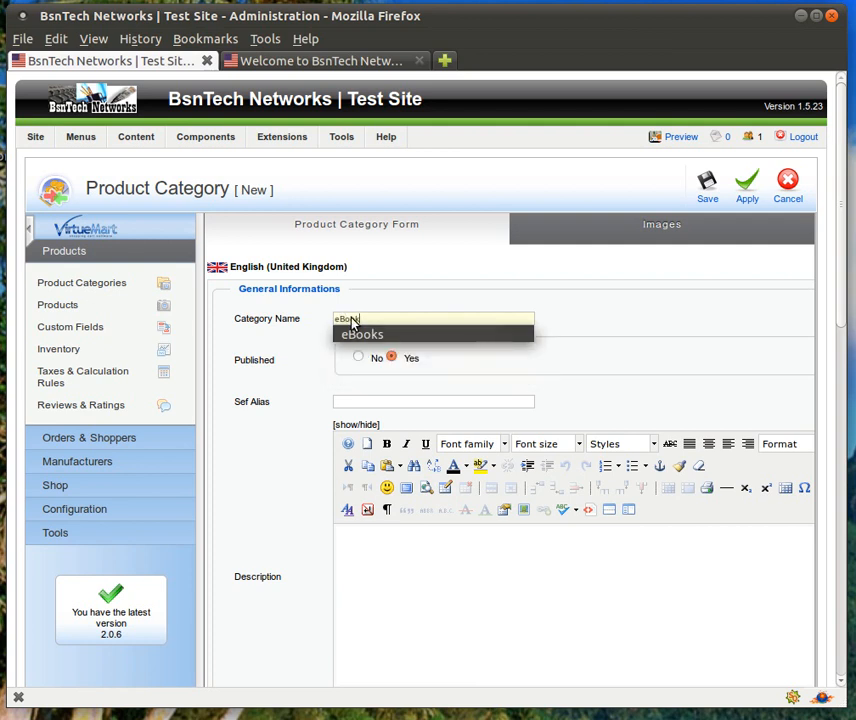
{"action": "left_click", "coordinate": [352, 330]}
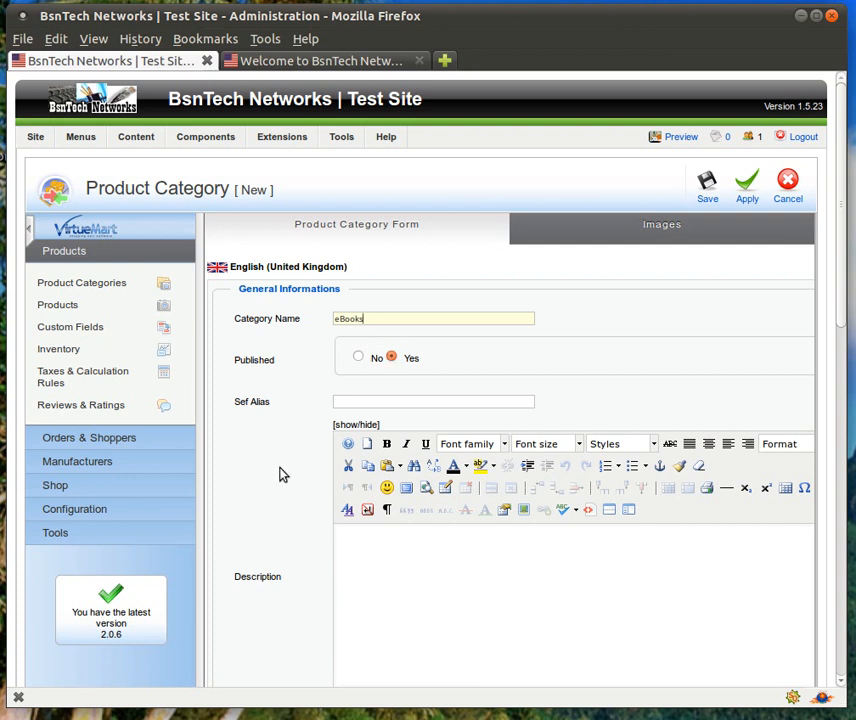
- Enter the category description "This is an example of some text for the eBooks category."
{"action": "scroll", "coordinate": [283, 475], "scroll_direction": "down", "scroll_amount": 2}
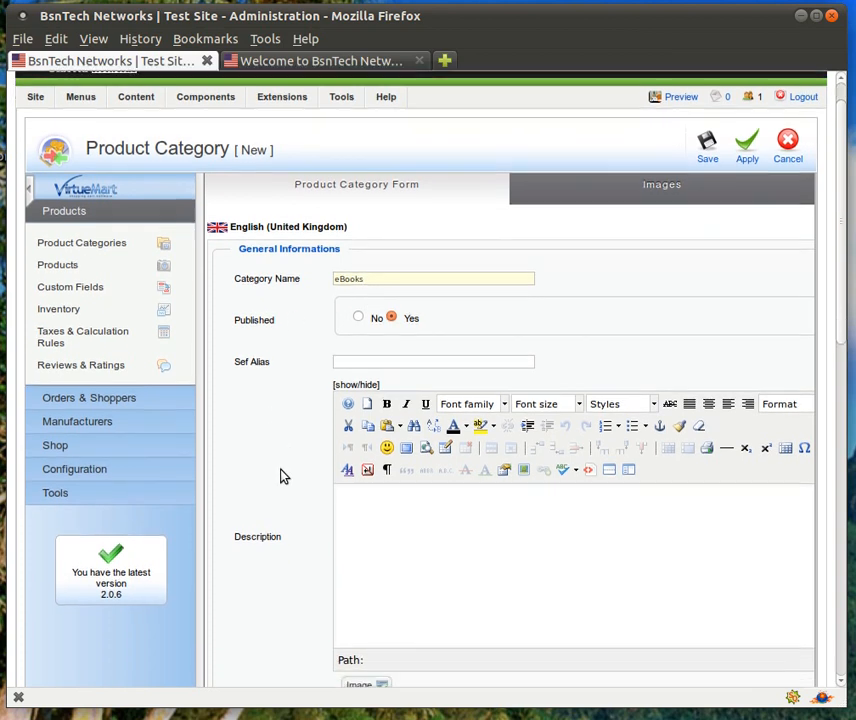
{"action": "left_click", "coordinate": [460, 509]}
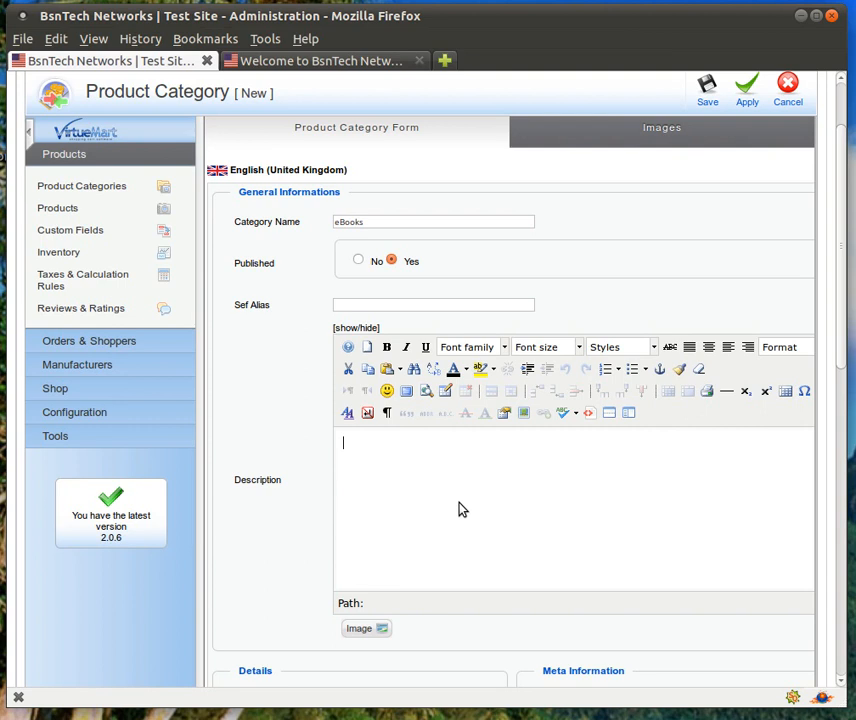
{"action": "type", "text": "This is an example of som"}
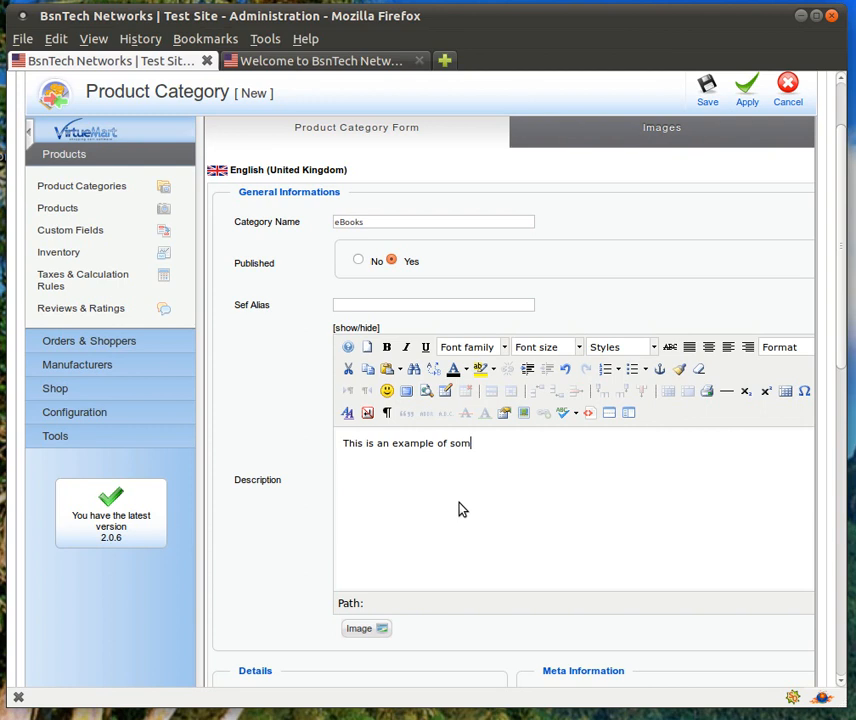
{"action": "type", "text": "e text for the eBooks category."}
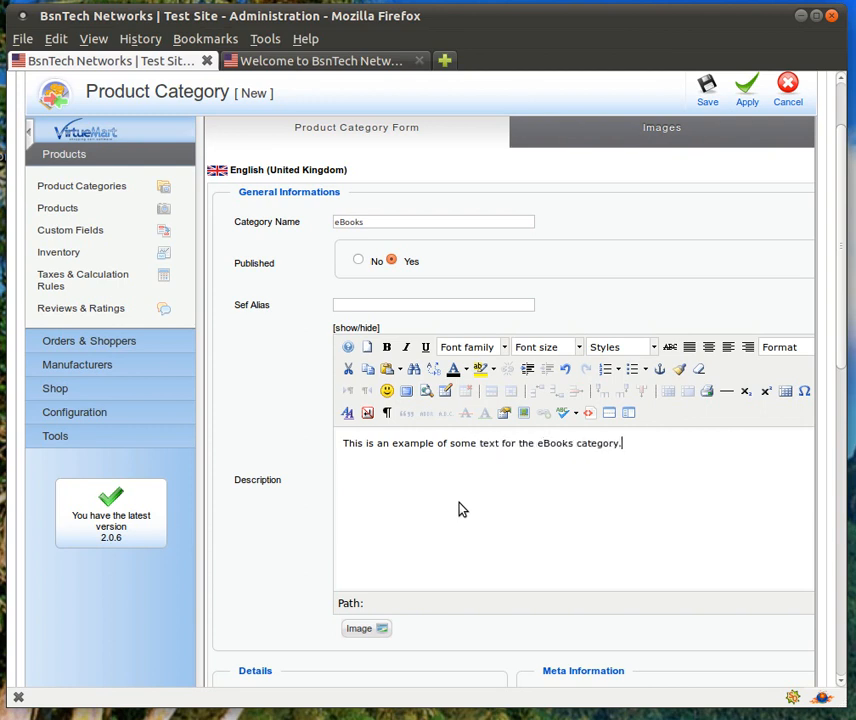
- Format the whole description text in Comic Sans MS at 18pt with underlining
{"action": "key", "text": "ctrl+a"}
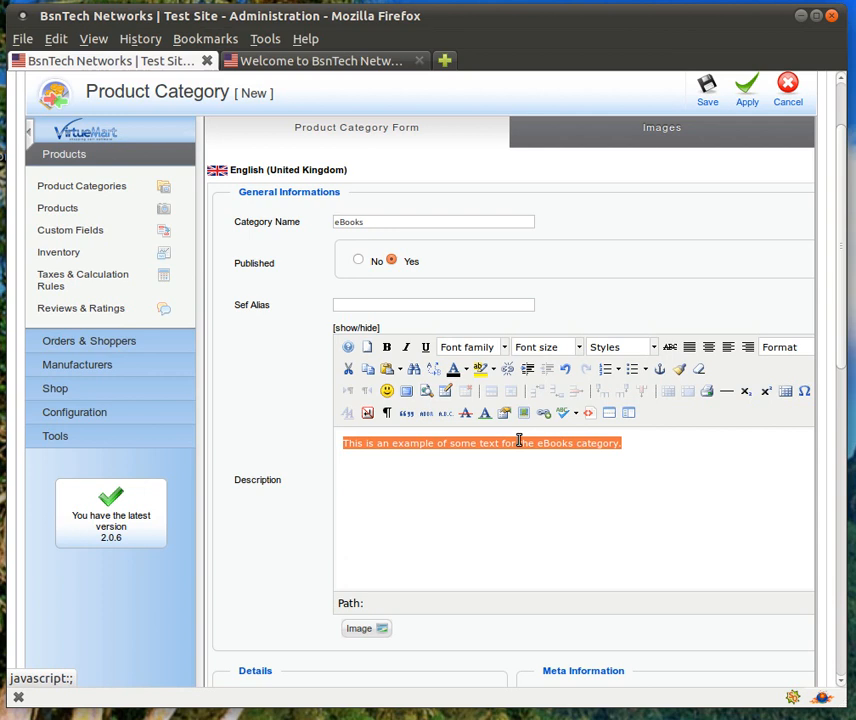
{"action": "left_click", "coordinate": [504, 350]}
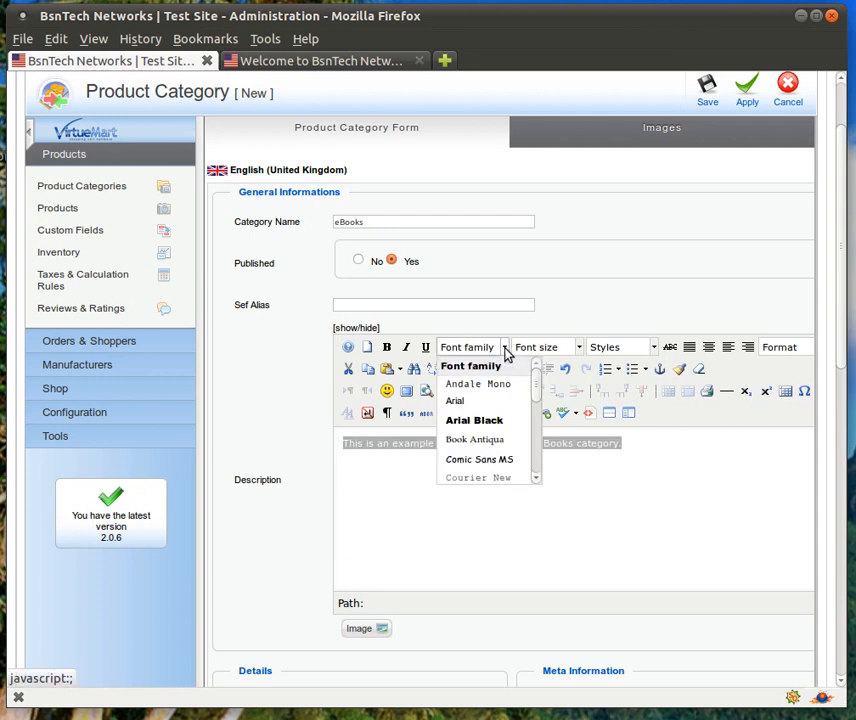
{"action": "left_click", "coordinate": [484, 461]}
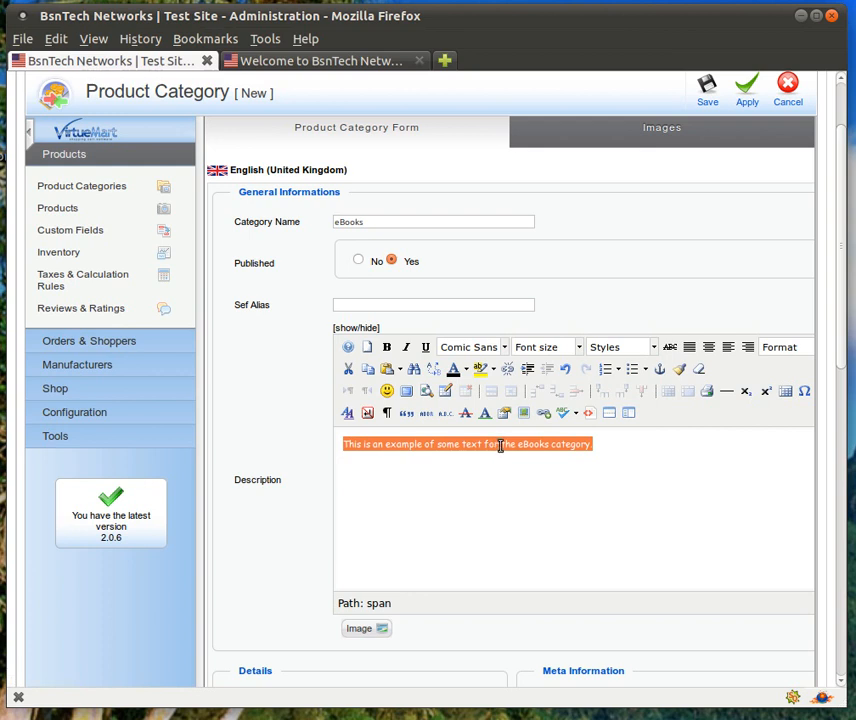
{"action": "left_click", "coordinate": [578, 349]}
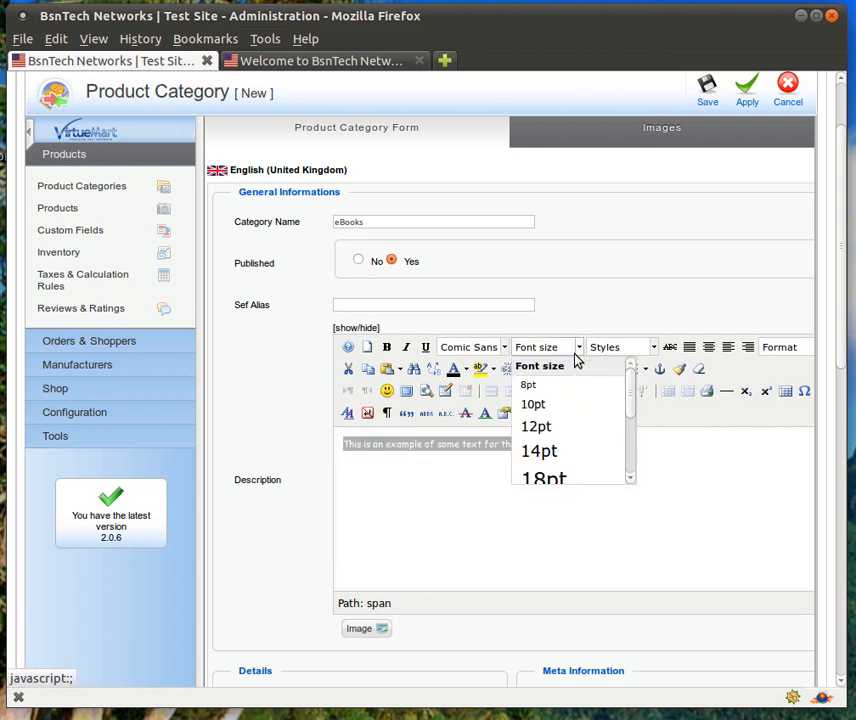
{"action": "left_click", "coordinate": [543, 478]}
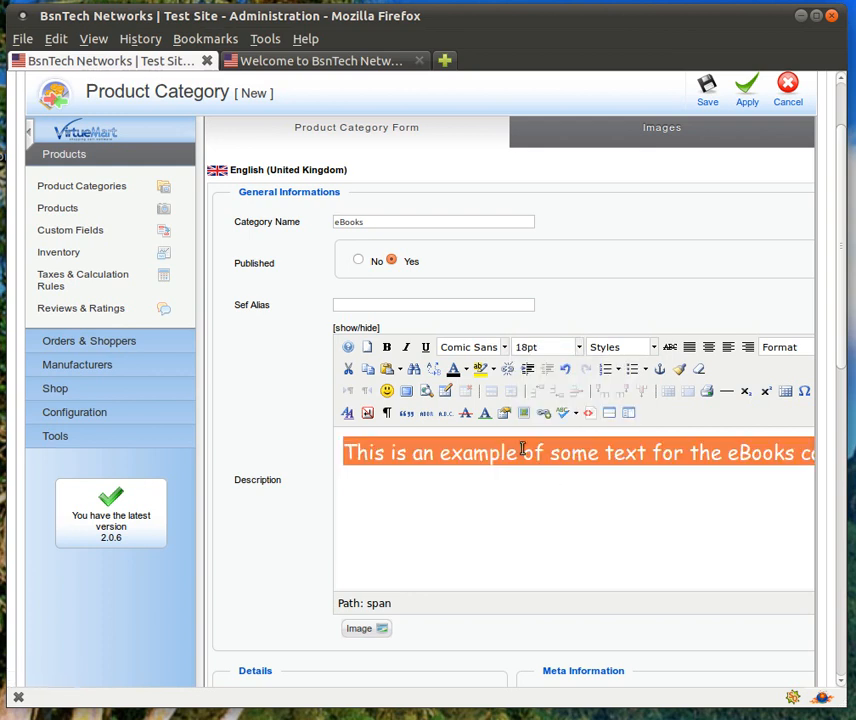
{"action": "left_click", "coordinate": [426, 348]}
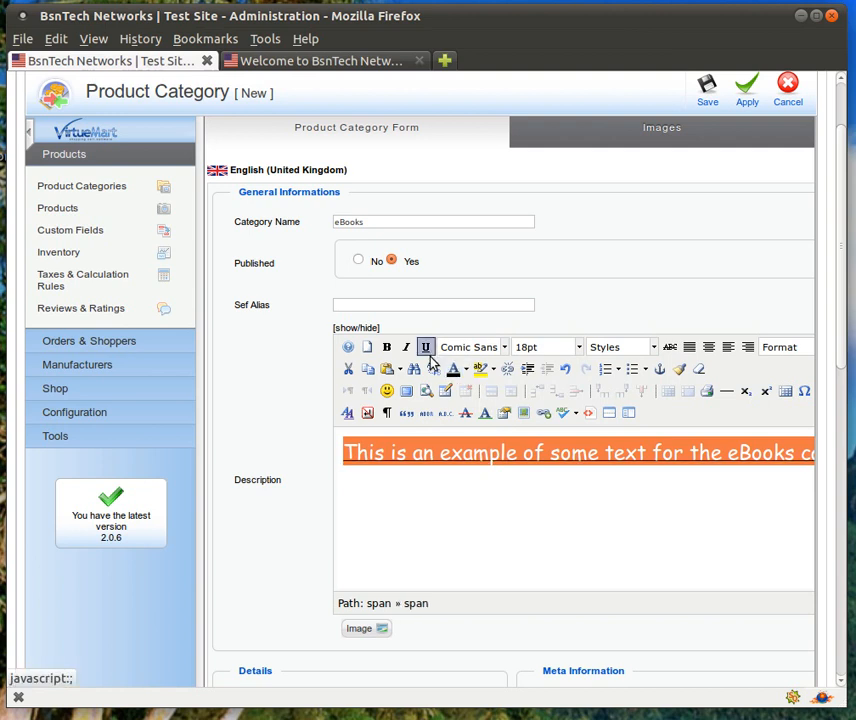
{"action": "left_click", "coordinate": [463, 507]}
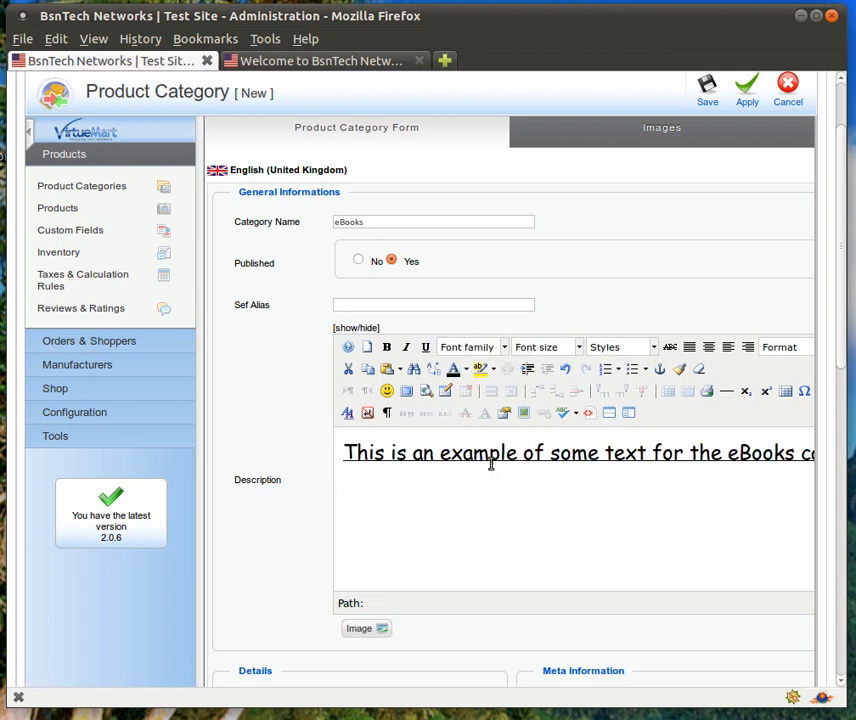
- Set the category's default number of products per row to 3
{"action": "scroll", "coordinate": [292, 462], "scroll_direction": "down", "scroll_amount": 1}
{"action": "scroll", "coordinate": [292, 462], "scroll_direction": "down", "scroll_amount": 6}
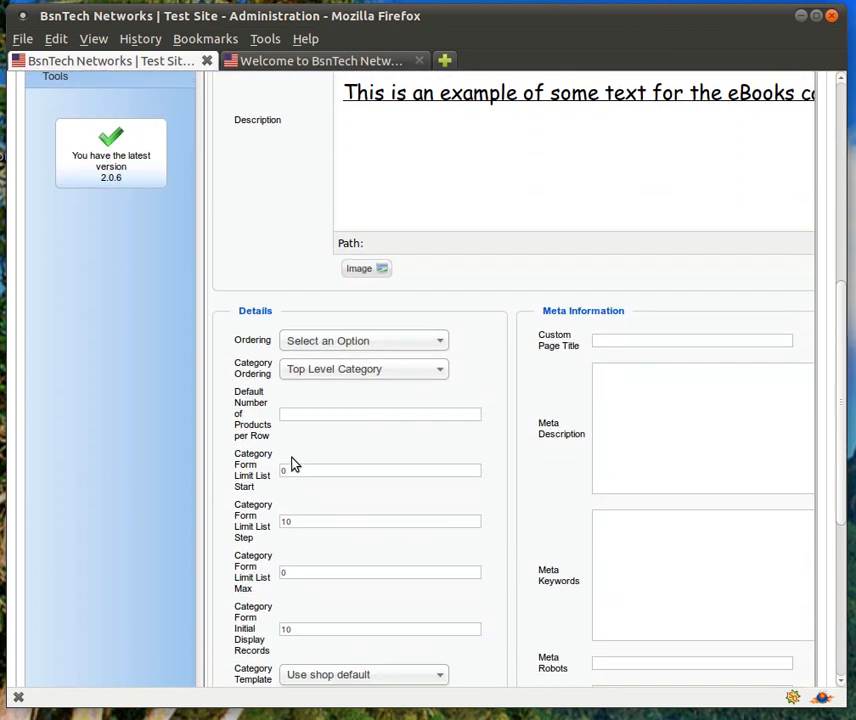
{"action": "scroll", "coordinate": [292, 462], "scroll_direction": "down", "scroll_amount": 1}
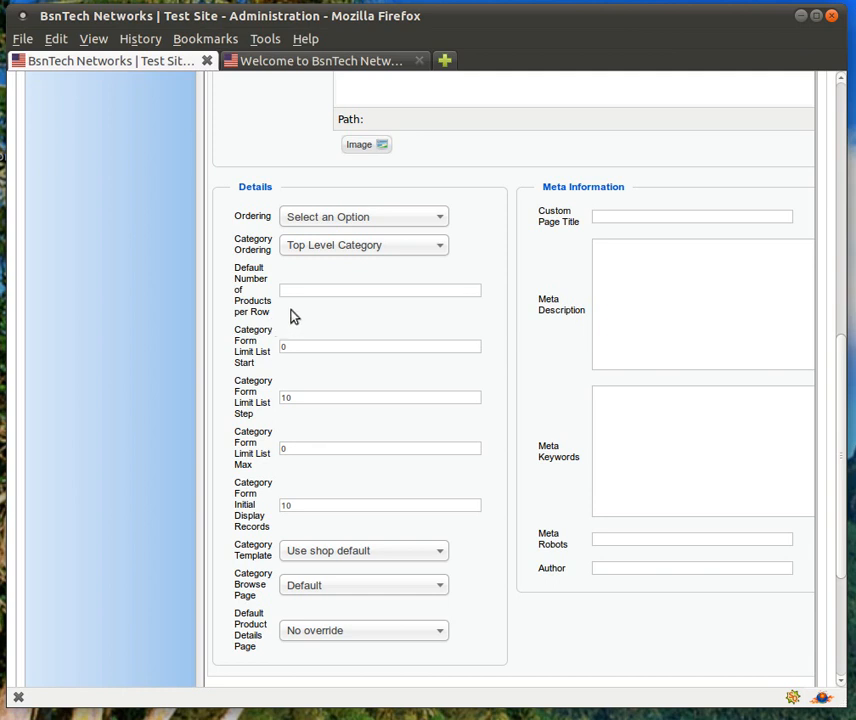
{"action": "left_click", "coordinate": [313, 292]}
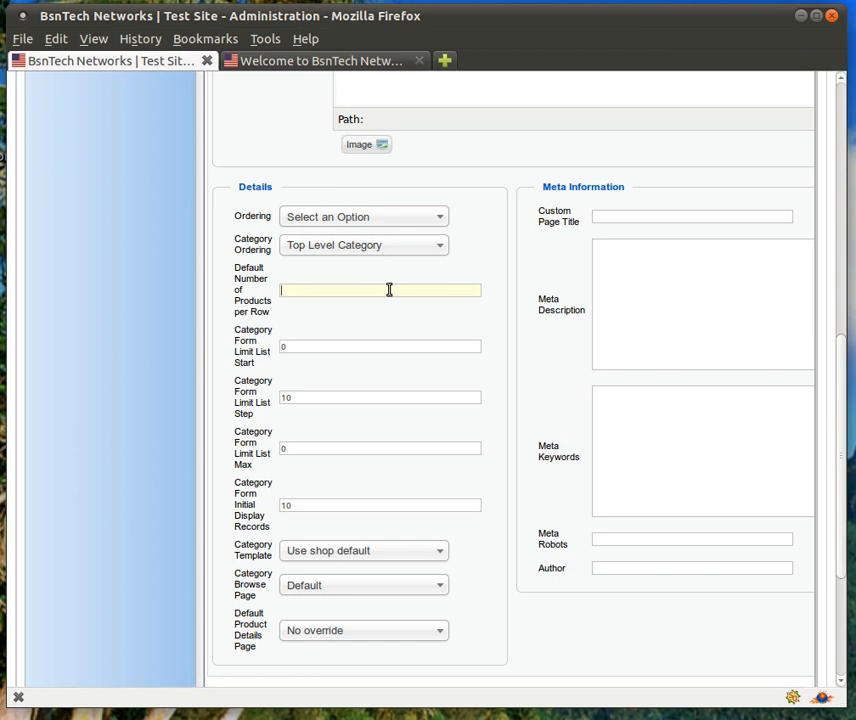
{"action": "type", "text": "3"}
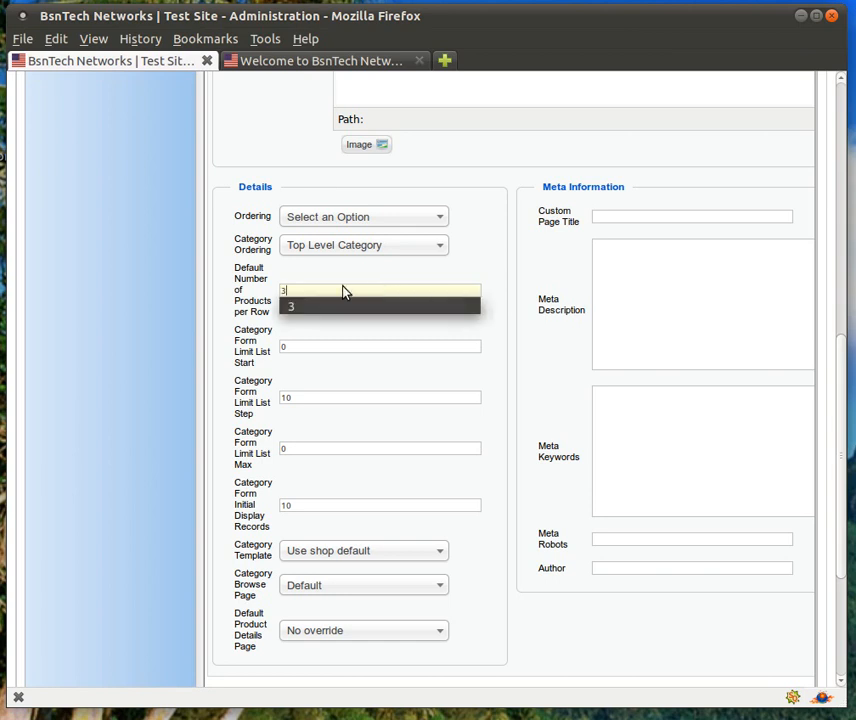
{"action": "left_click", "coordinate": [323, 307]}
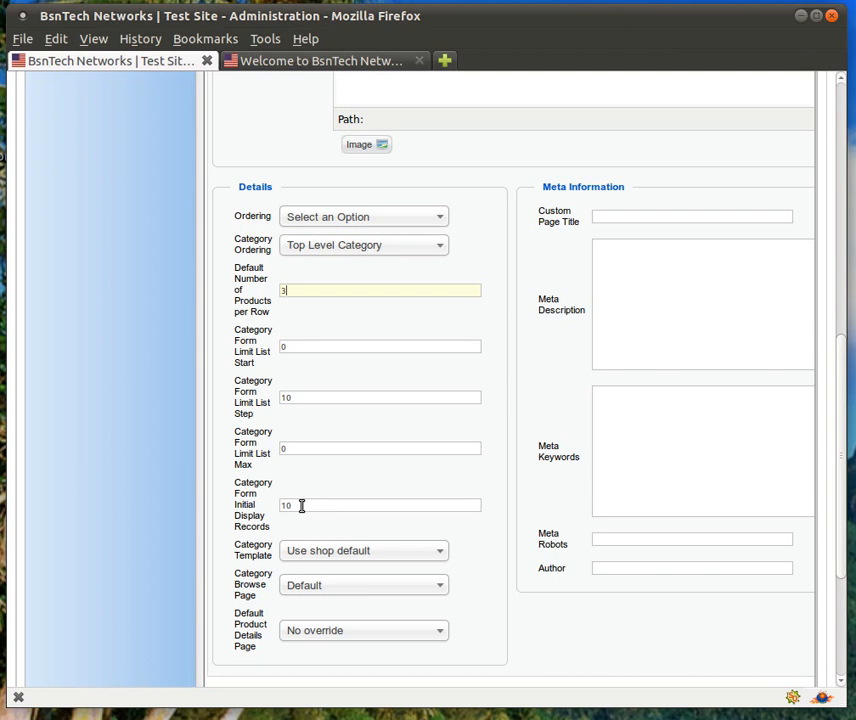
- Review the remaining category details and apply the new category, keeping its form open
{"action": "scroll", "coordinate": [385, 518], "scroll_direction": "down", "scroll_amount": 1}
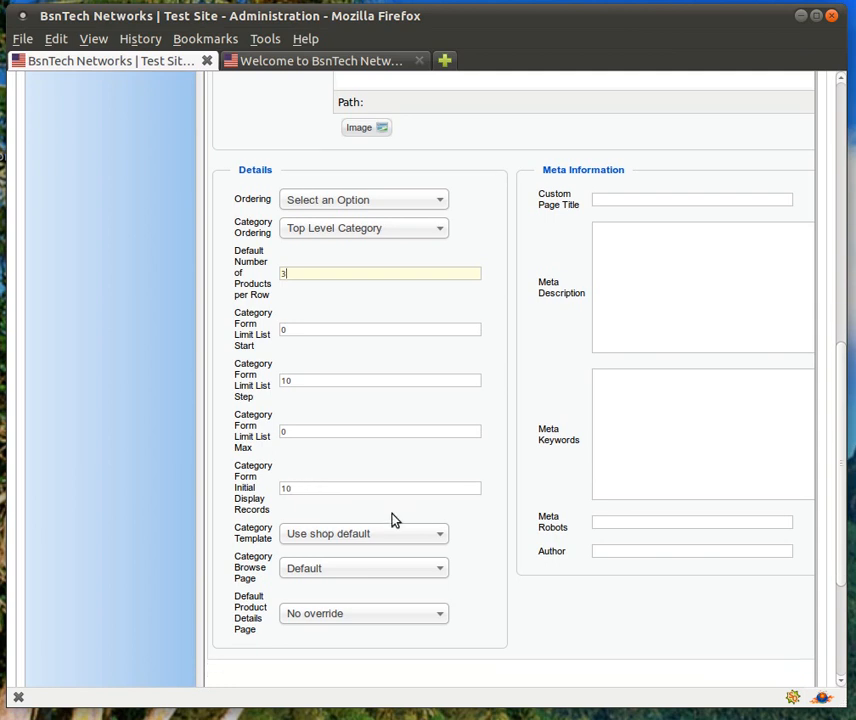
{"action": "scroll", "coordinate": [392, 520], "scroll_direction": "down", "scroll_amount": 1}
{"action": "scroll", "coordinate": [487, 525], "scroll_direction": "up", "scroll_amount": 4}
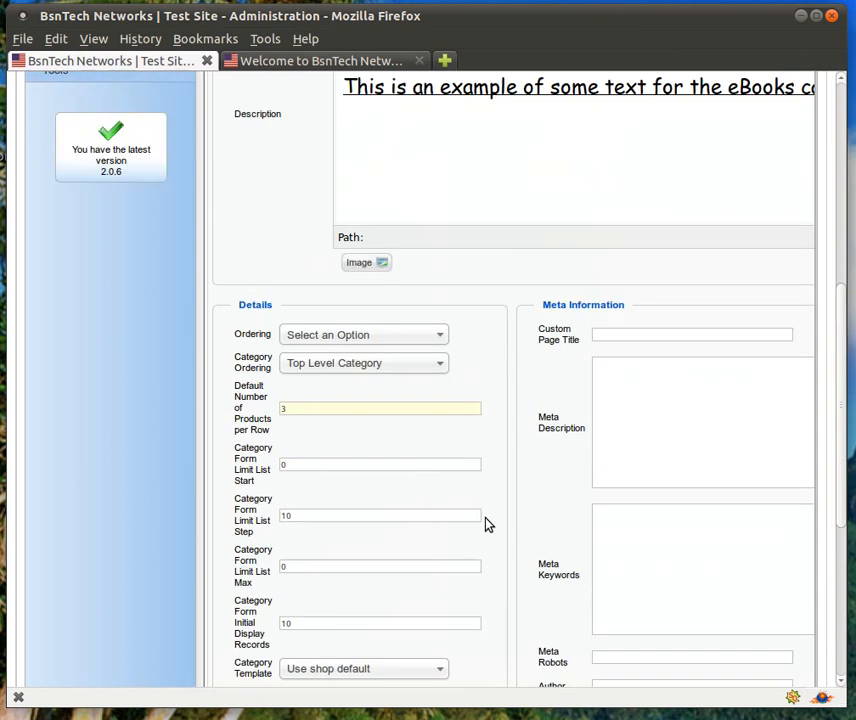
{"action": "scroll", "coordinate": [487, 523], "scroll_direction": "up", "scroll_amount": 8}
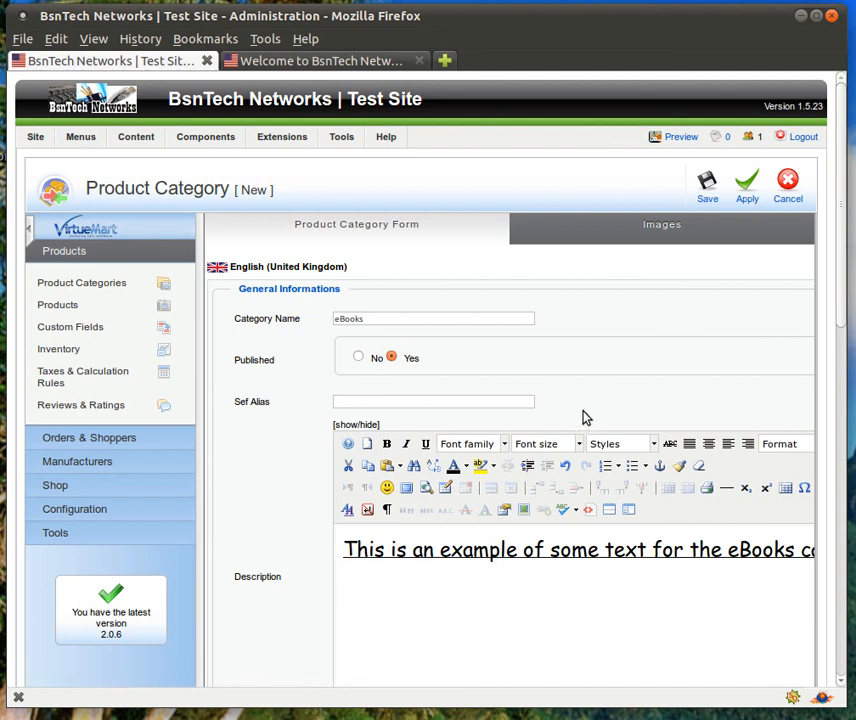
{"action": "left_click", "coordinate": [746, 203]}
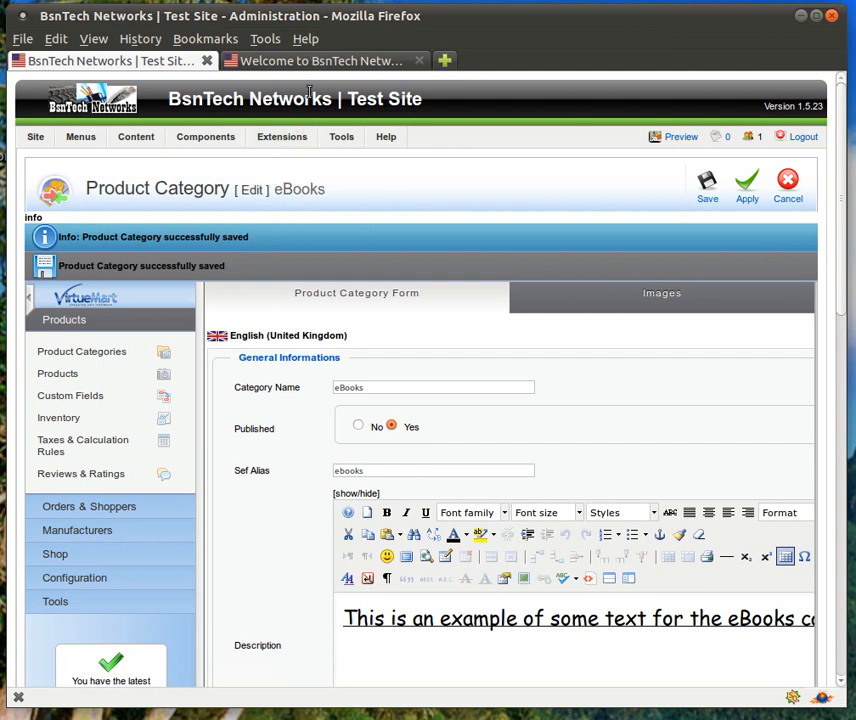
- Check the eBooks category and its description page in the website's Test Store, and return to the store's category list
{"action": "left_click", "coordinate": [322, 63]}
{"action": "left_click", "coordinate": [85, 424]}
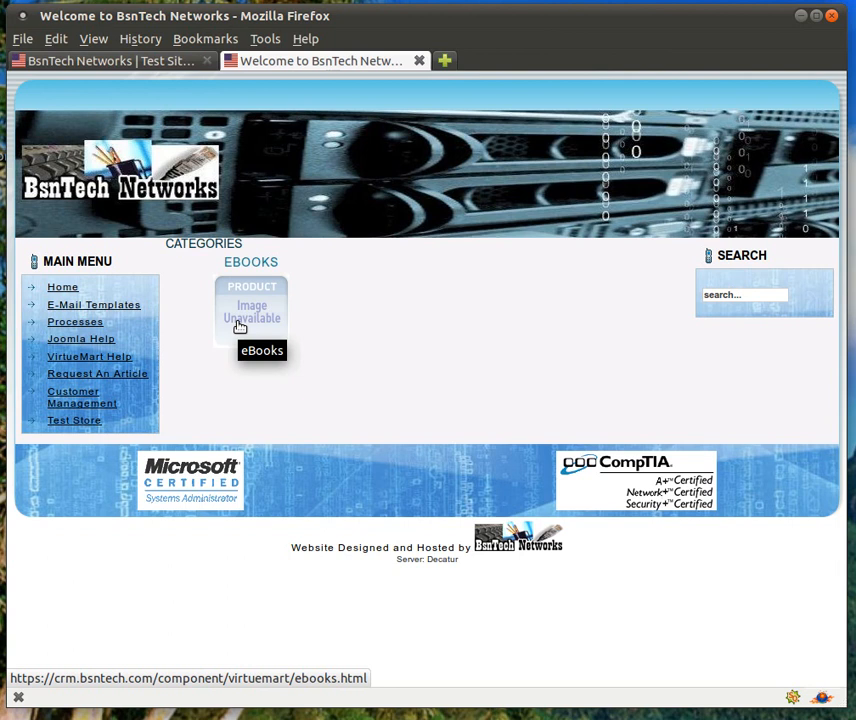
{"action": "left_click", "coordinate": [252, 265]}
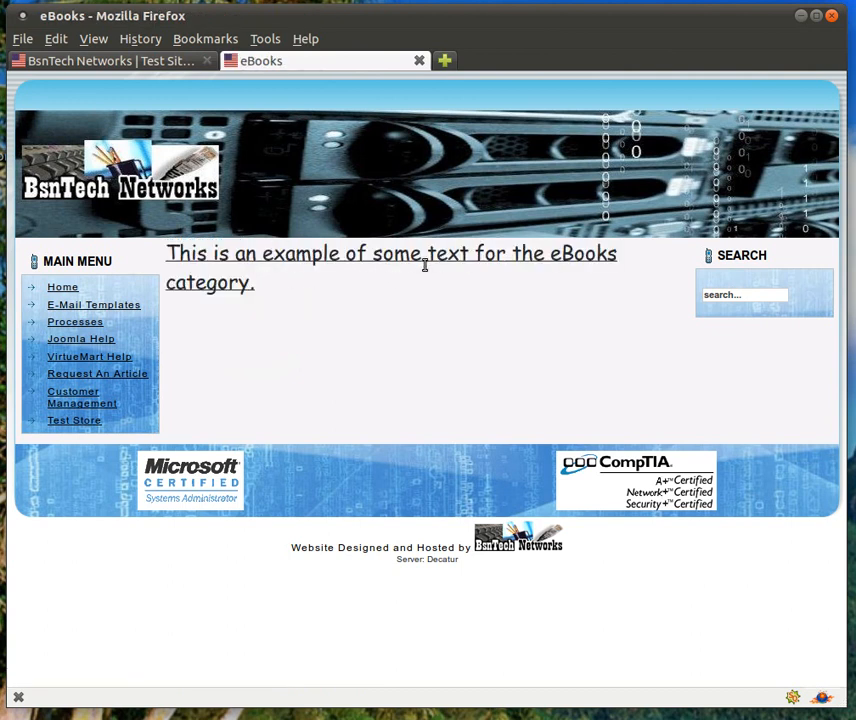
{"action": "left_click", "coordinate": [90, 423]}
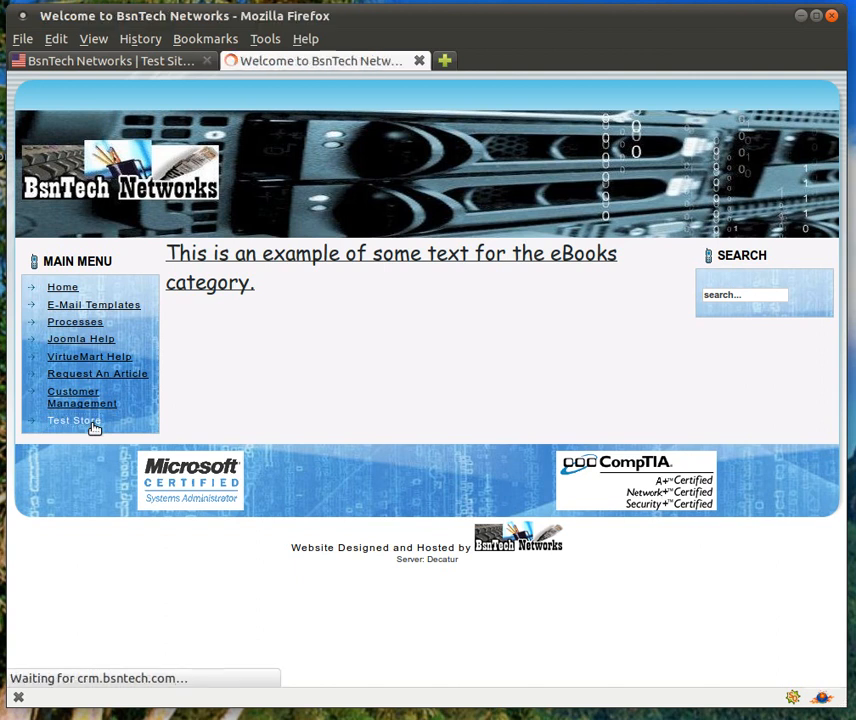
- Open the eBooks category's image settings in the administration site at the file upload section, checking its current image in the store
{"action": "left_click", "coordinate": [158, 64]}
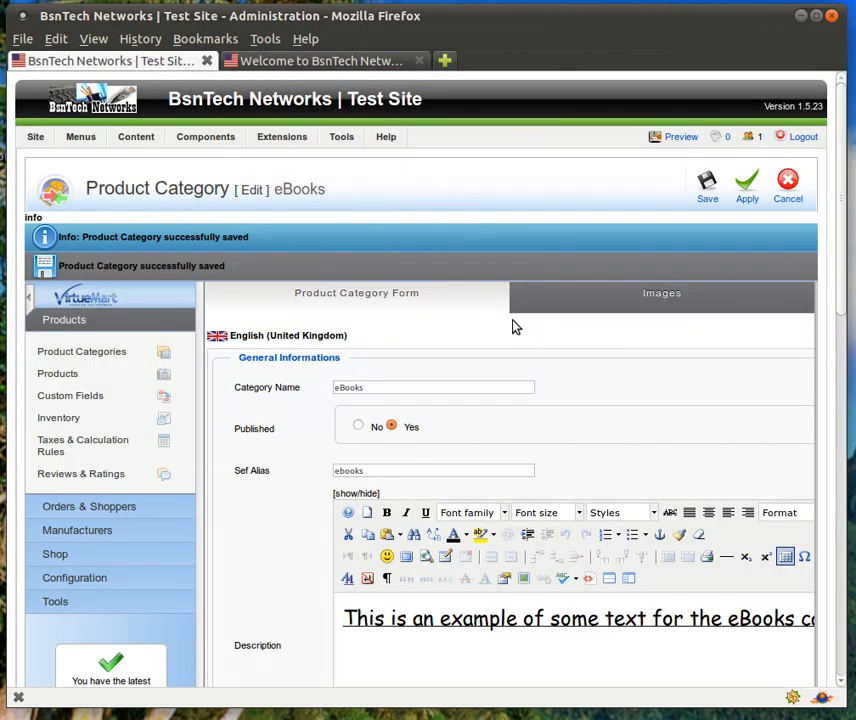
{"action": "left_click", "coordinate": [662, 299]}
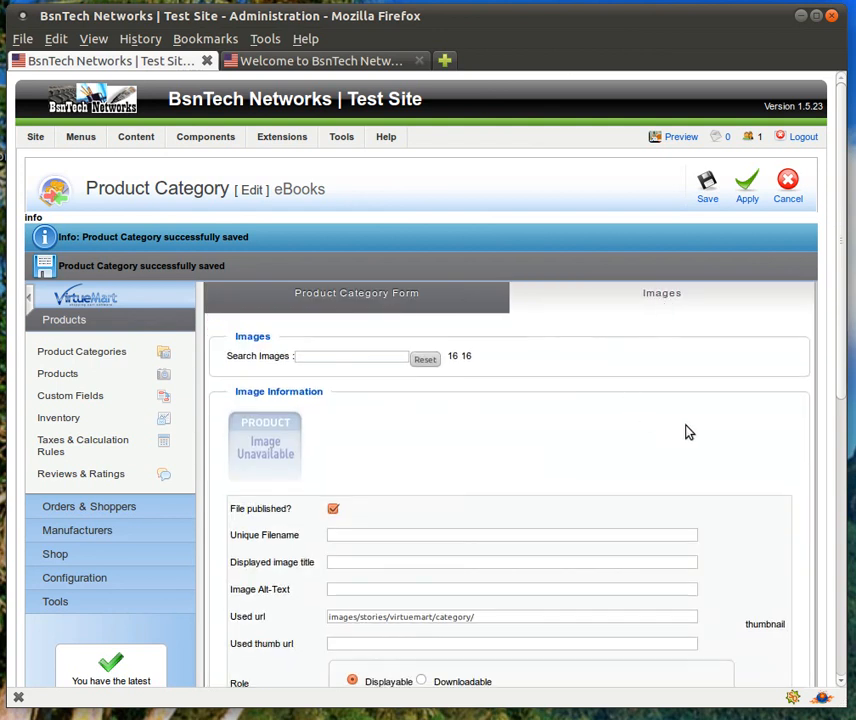
{"action": "scroll", "coordinate": [690, 431], "scroll_direction": "down", "scroll_amount": 5}
{"action": "scroll", "coordinate": [703, 431], "scroll_direction": "down", "scroll_amount": 1}
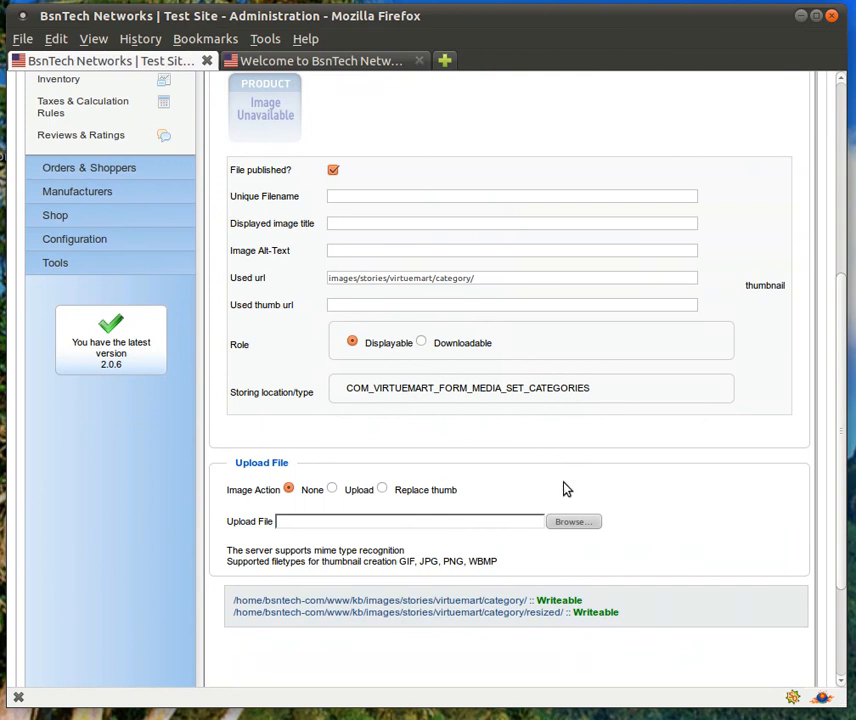
{"action": "left_click", "coordinate": [282, 66]}
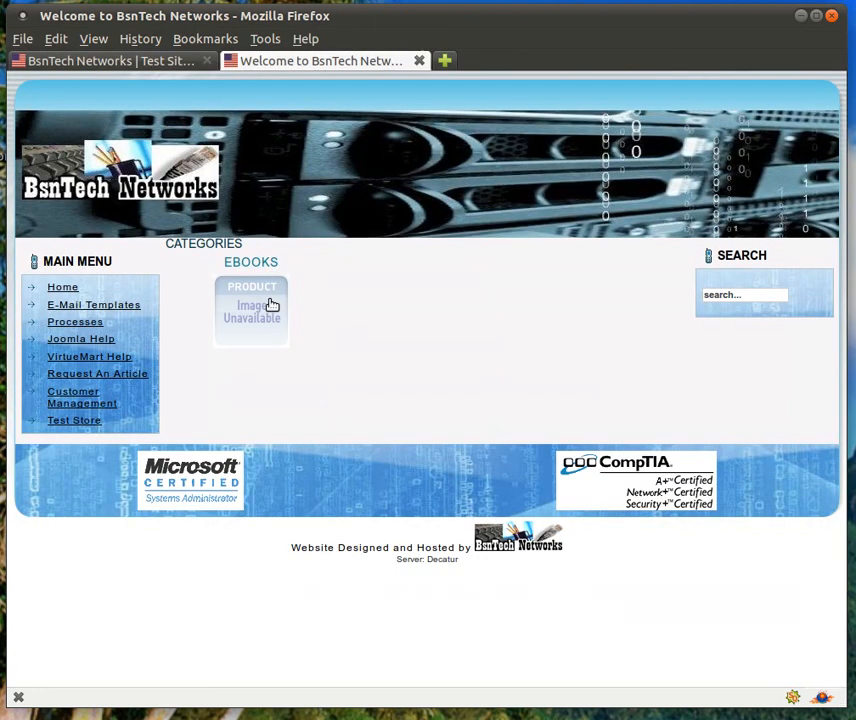
{"action": "left_click", "coordinate": [92, 61]}
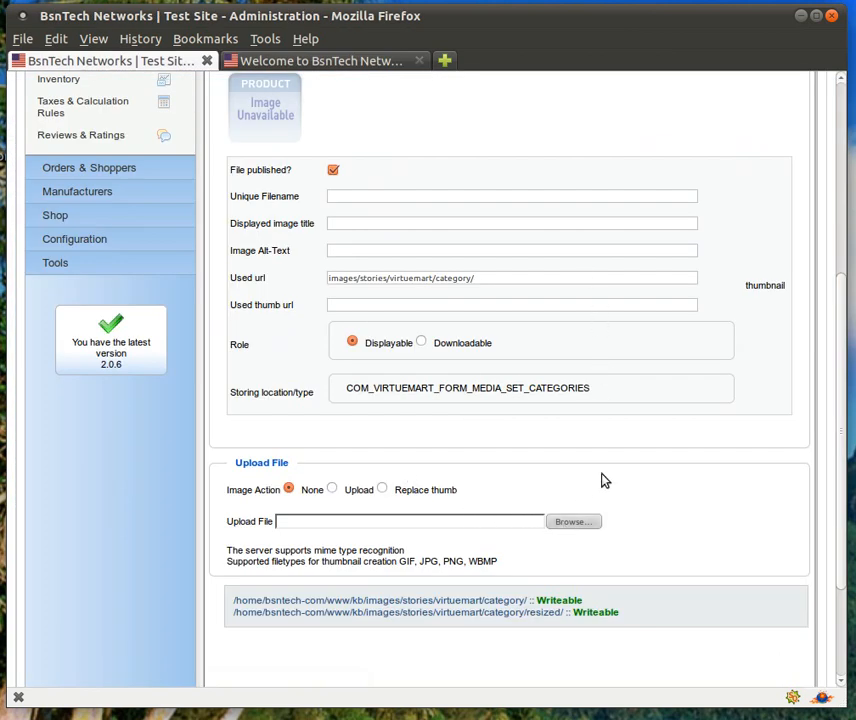
- Upload burst.png from the Downloads folder as the eBooks category's image and apply the change
{"action": "left_click", "coordinate": [568, 522]}
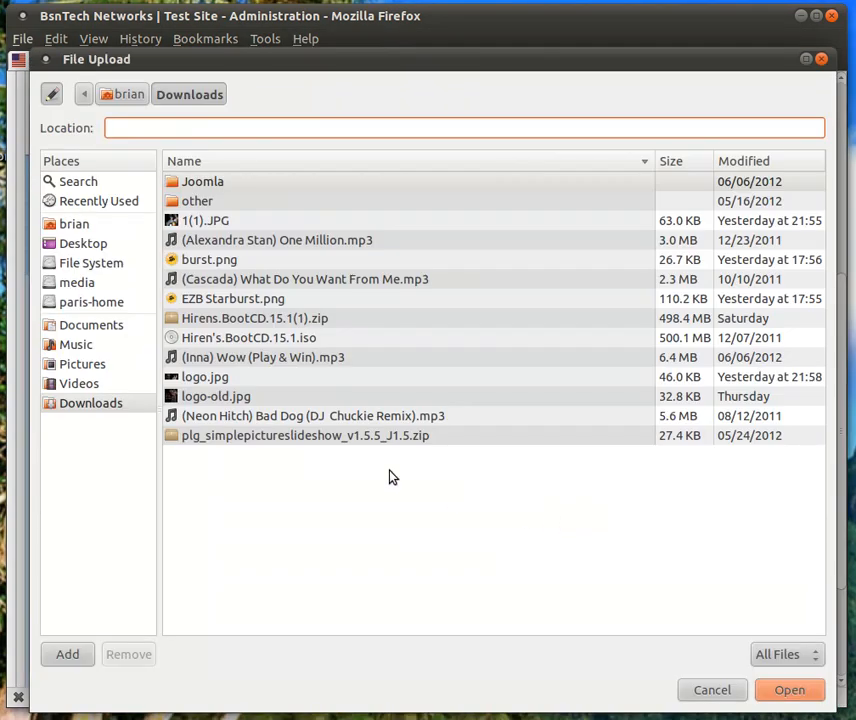
{"action": "left_click", "coordinate": [219, 261]}
{"action": "double_click", "coordinate": [219, 261]}
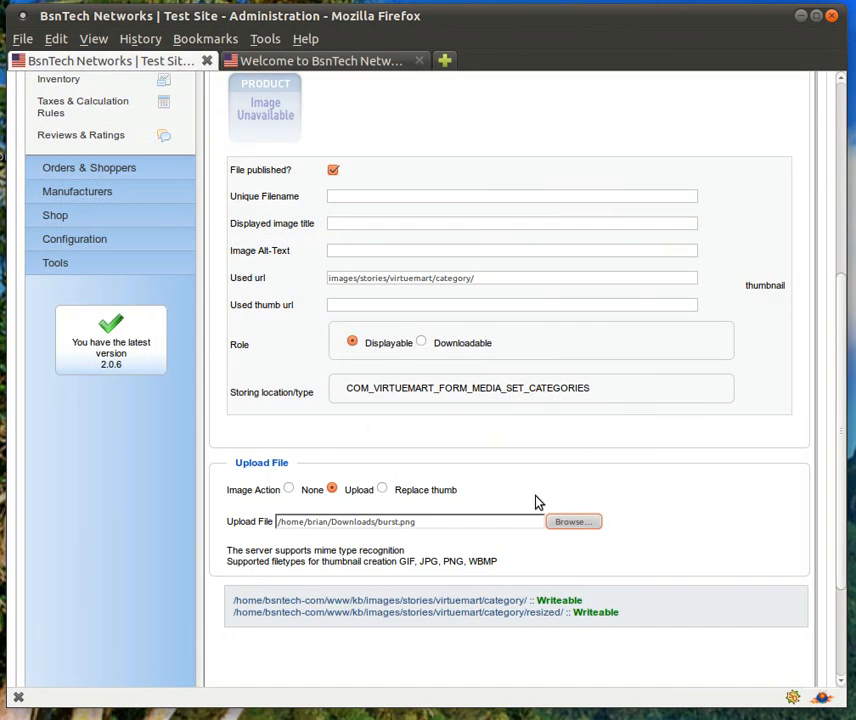
{"action": "scroll", "coordinate": [657, 514], "scroll_direction": "up", "scroll_amount": 3}
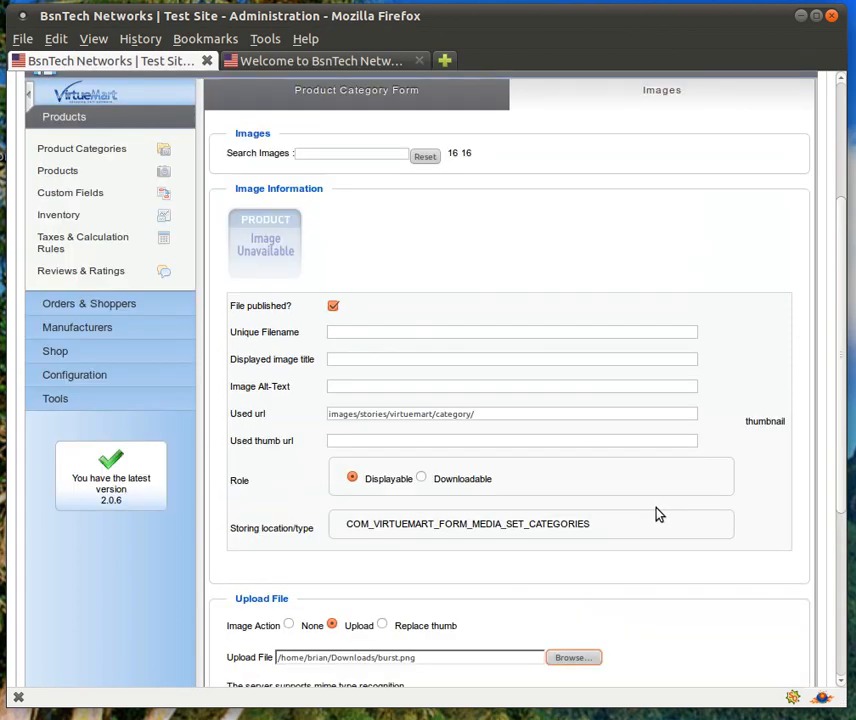
{"action": "scroll", "coordinate": [657, 510], "scroll_direction": "up", "scroll_amount": 5}
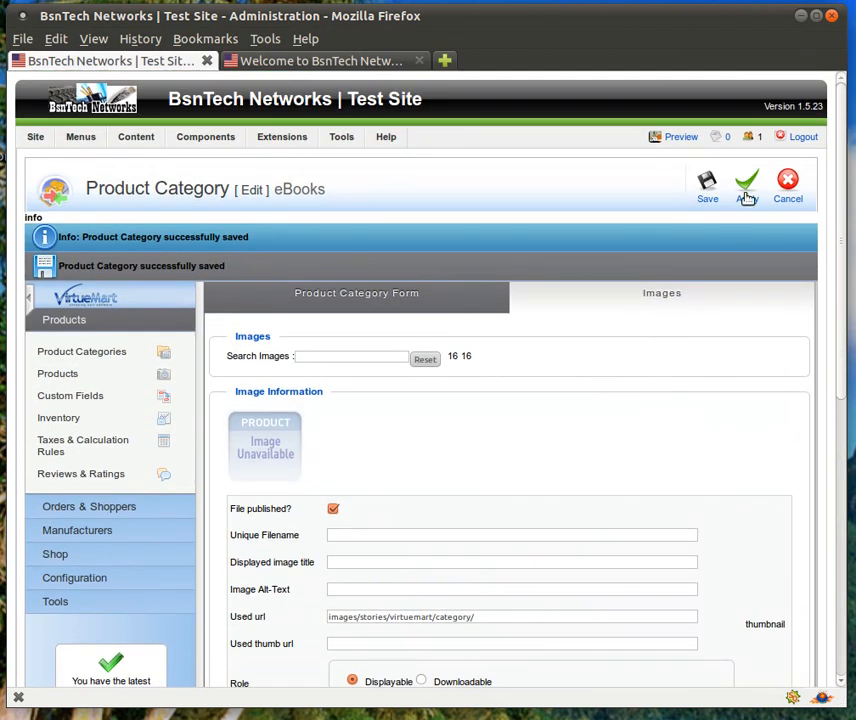
{"action": "left_click", "coordinate": [747, 197]}
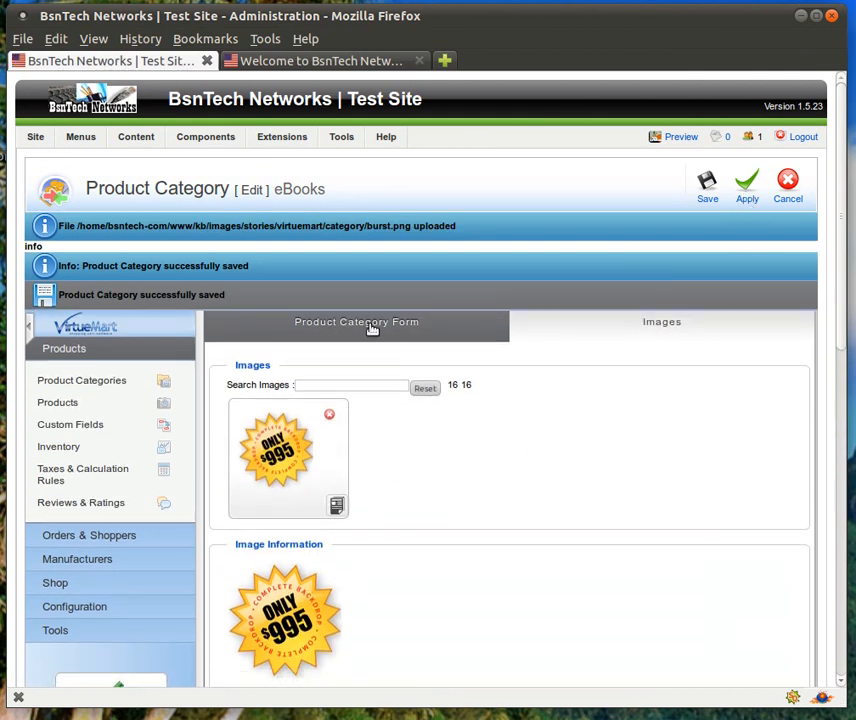
- Reload the website's Test Store to check the eBooks category's image, and return to the administration site
{"action": "left_click", "coordinate": [303, 62]}
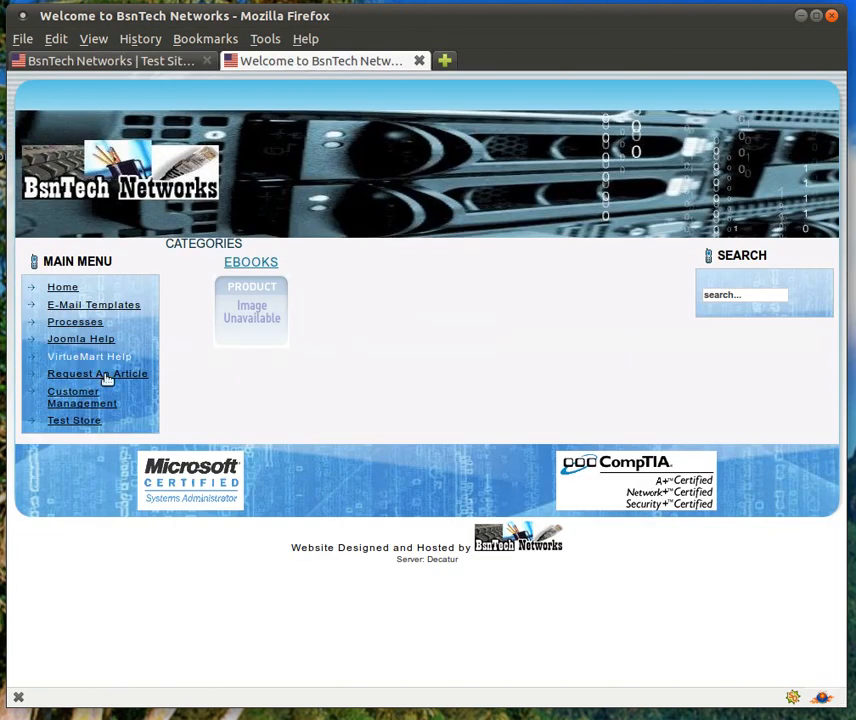
{"action": "left_click", "coordinate": [88, 421]}
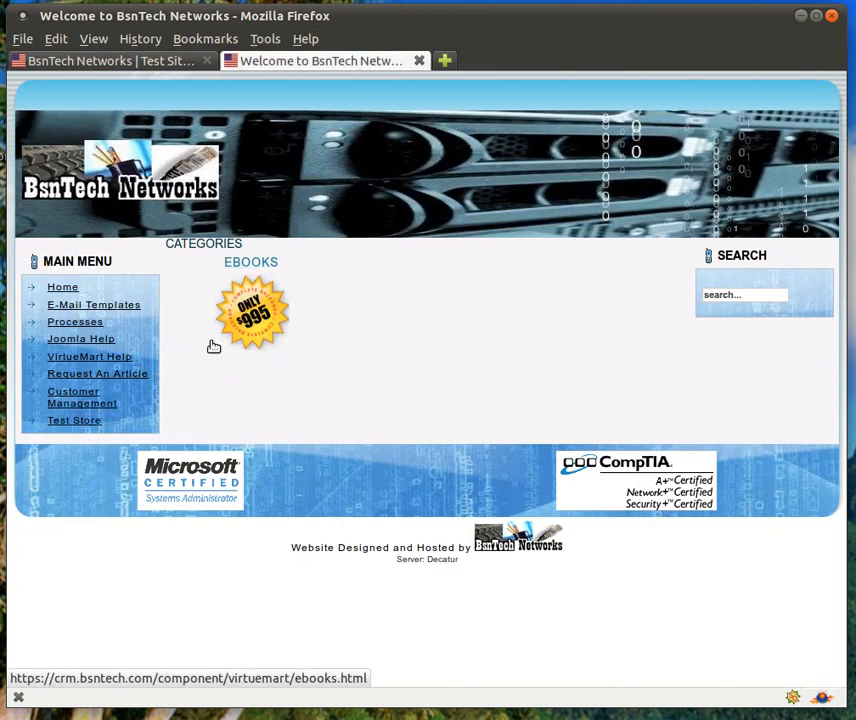
{"action": "left_click", "coordinate": [147, 61]}
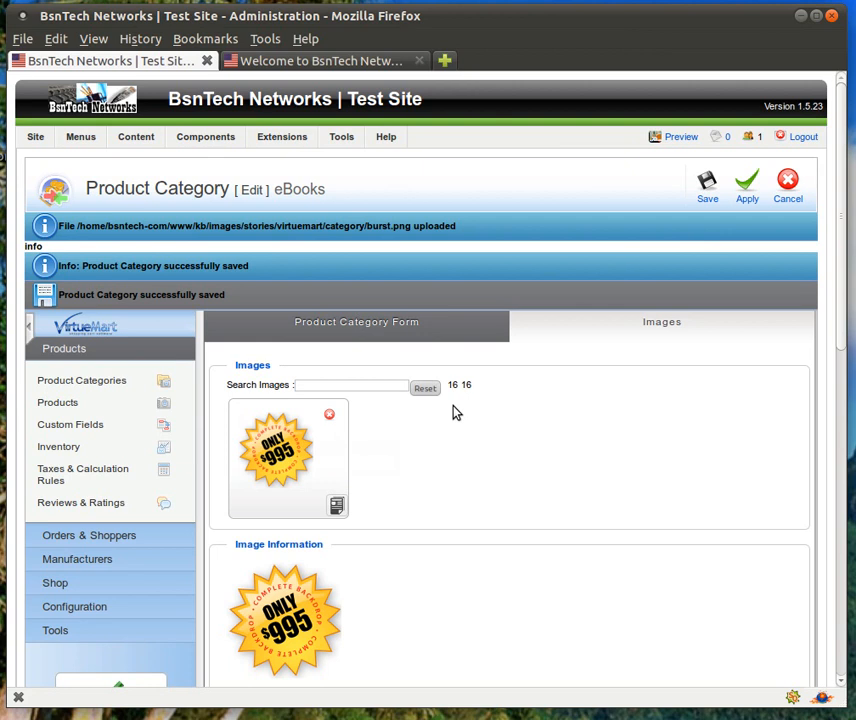
- Remove the burst image from the eBooks category and apply the change
{"action": "left_click", "coordinate": [331, 416]}
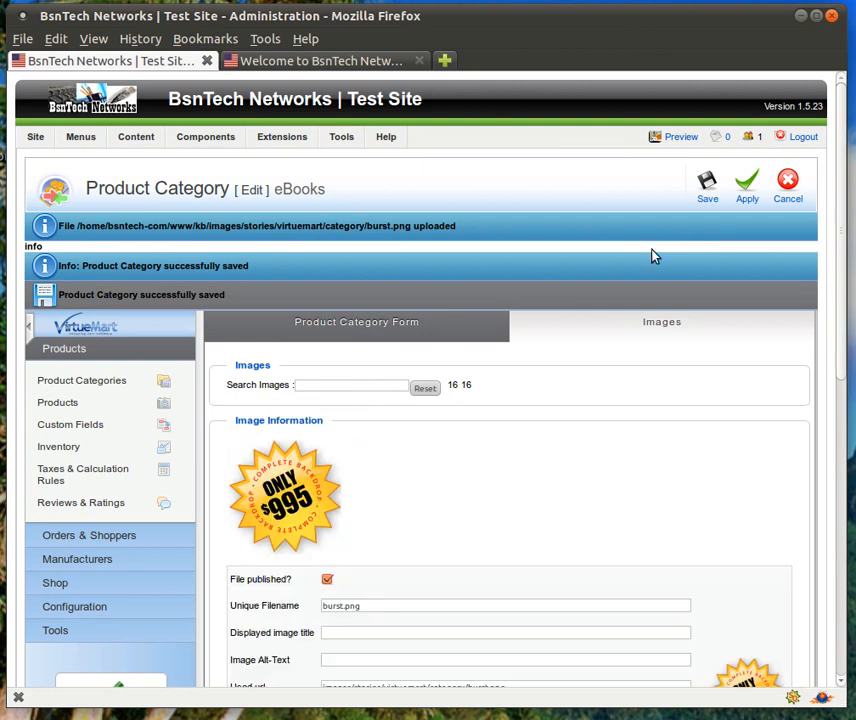
{"action": "left_click", "coordinate": [740, 196]}
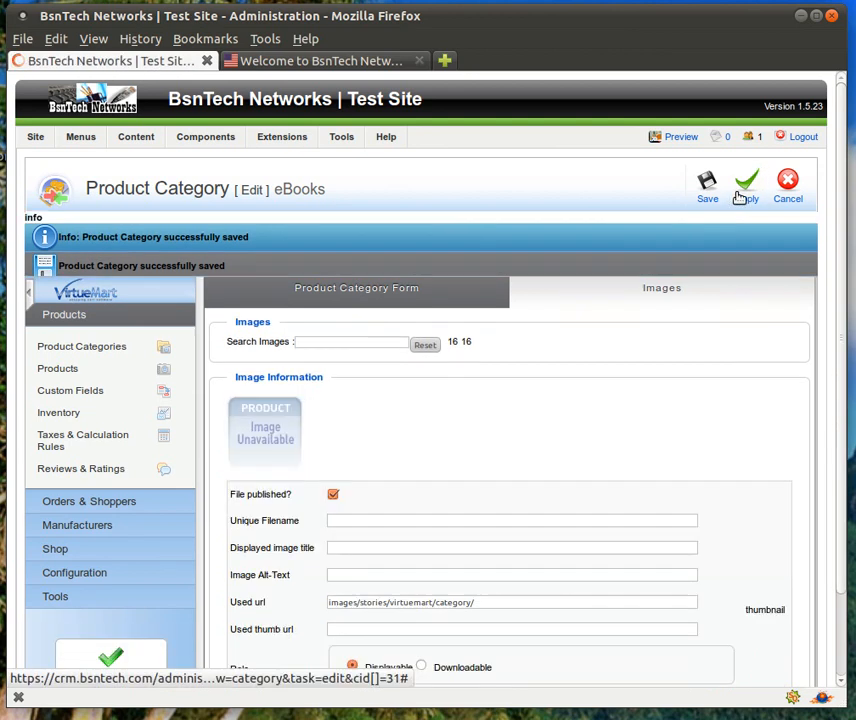
- Upload burst.png again as the eBooks category's image and apply the change
{"action": "scroll", "coordinate": [474, 455], "scroll_direction": "down", "scroll_amount": 4}
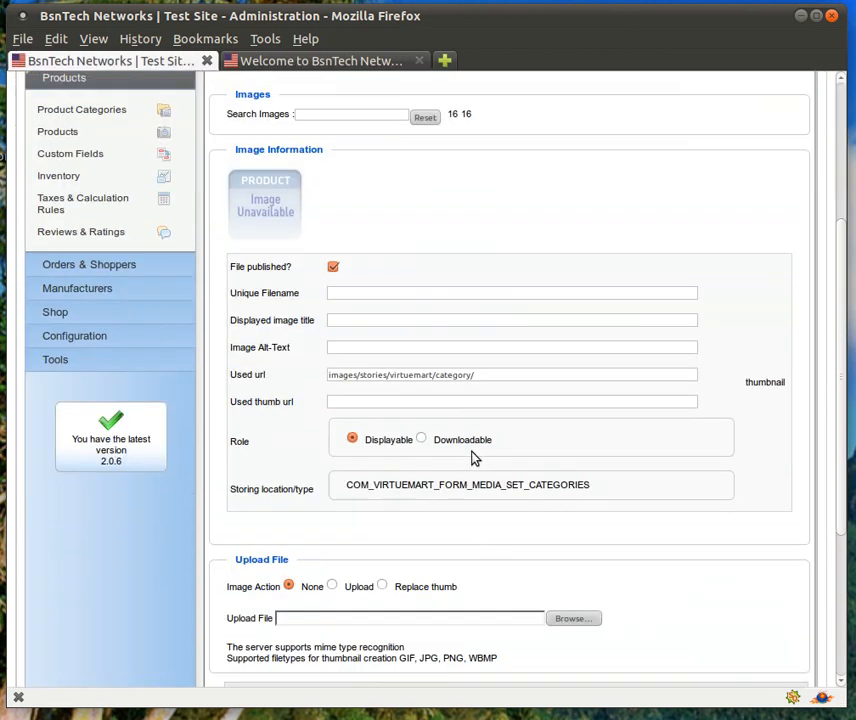
{"action": "scroll", "coordinate": [474, 455], "scroll_direction": "down", "scroll_amount": 4}
{"action": "left_click", "coordinate": [579, 369]}
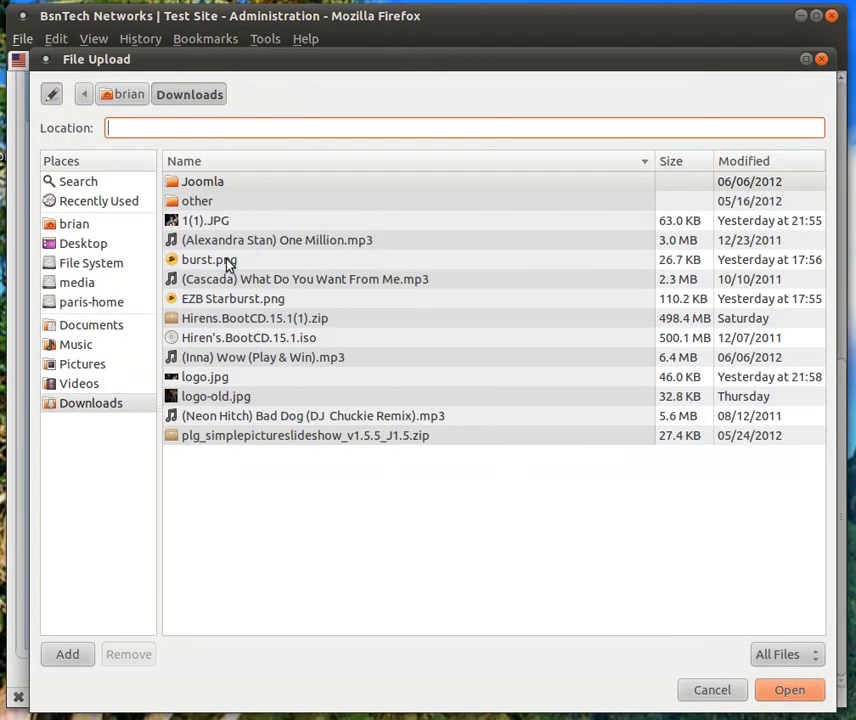
{"action": "double_click", "coordinate": [227, 260]}
{"action": "scroll", "coordinate": [560, 315], "scroll_direction": "up", "scroll_amount": 9}
{"action": "left_click", "coordinate": [740, 186]}
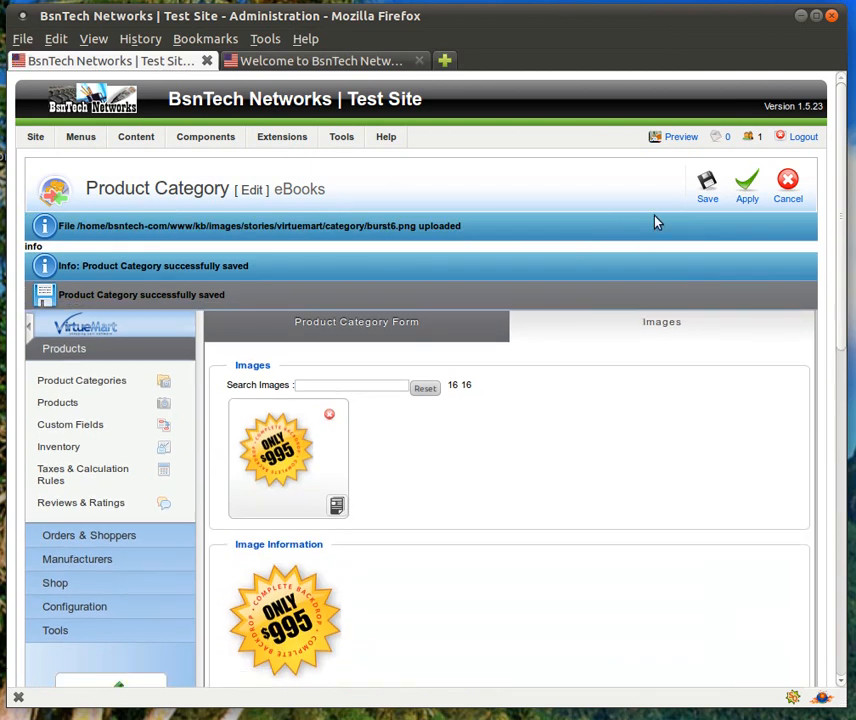
- Save and close the eBooks category, and start a new product category named Drama
{"action": "left_click", "coordinate": [707, 187]}
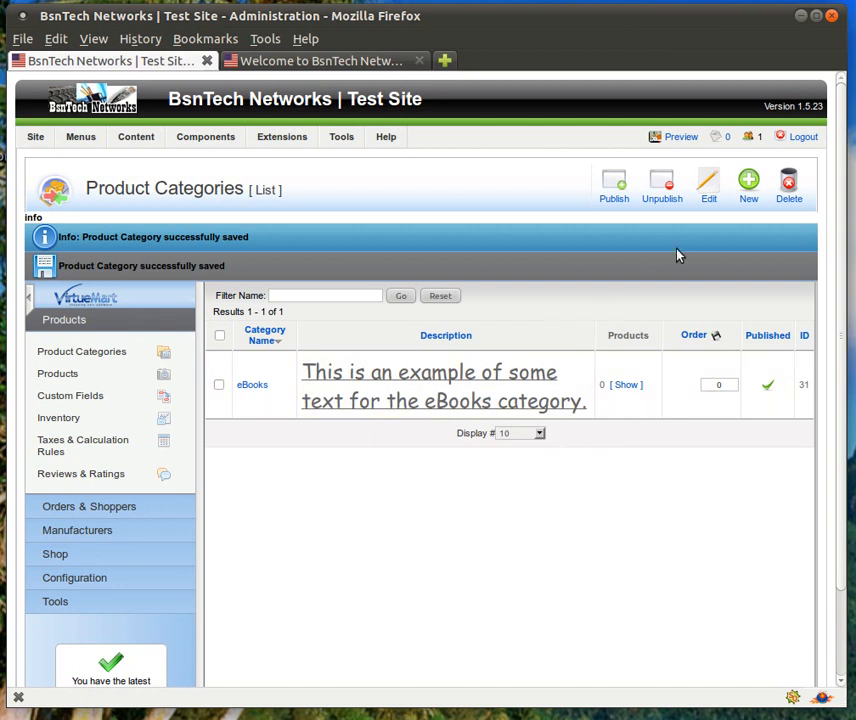
{"action": "left_click", "coordinate": [749, 186]}
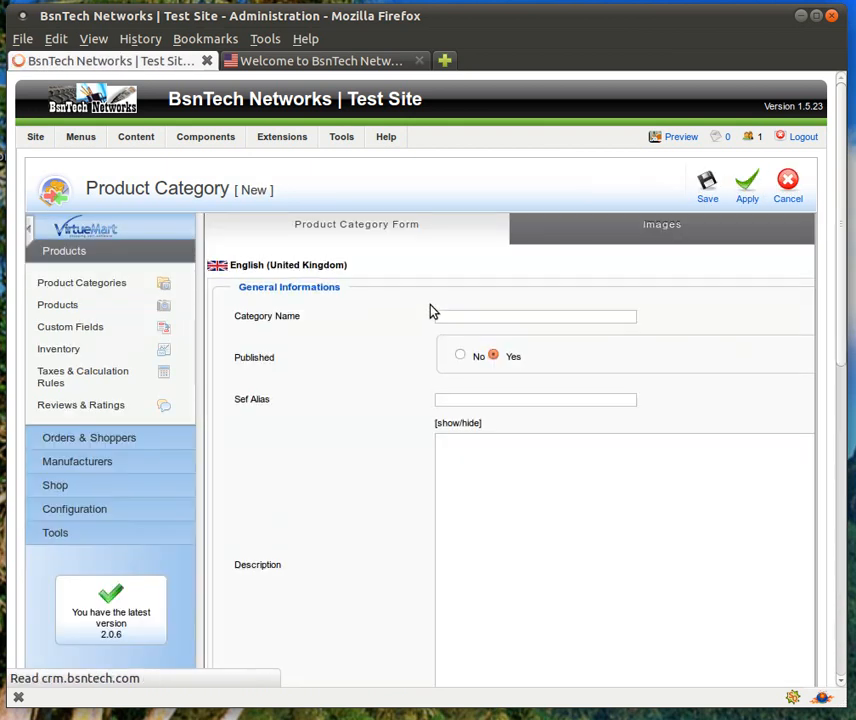
{"action": "left_click", "coordinate": [489, 319]}
{"action": "type", "text": "Drama"}
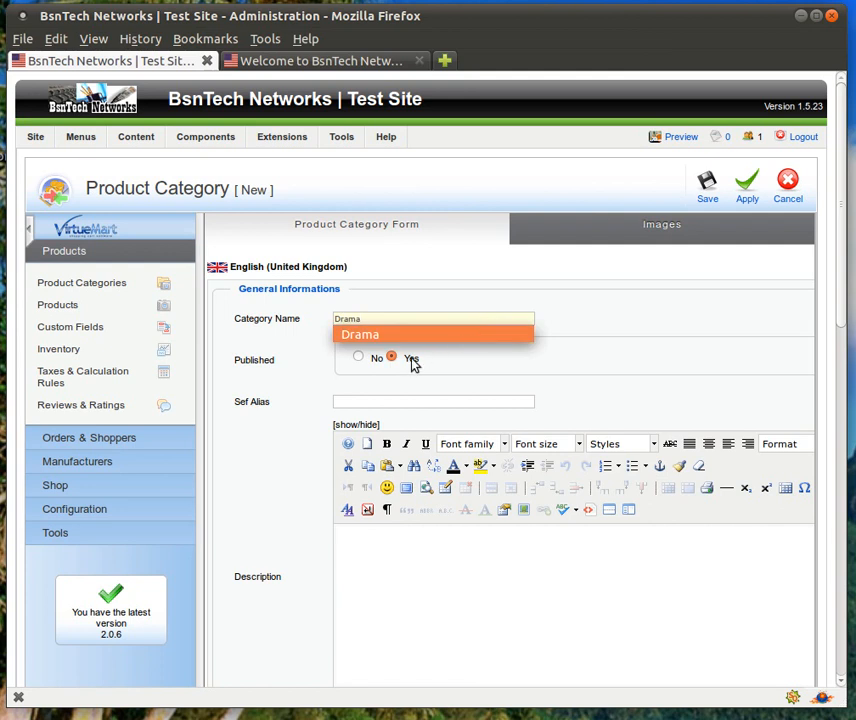
- Enter "This is a quick description for the Drama category." as the new category's description
{"action": "left_click", "coordinate": [481, 593]}
{"action": "type", "text": "This is "}
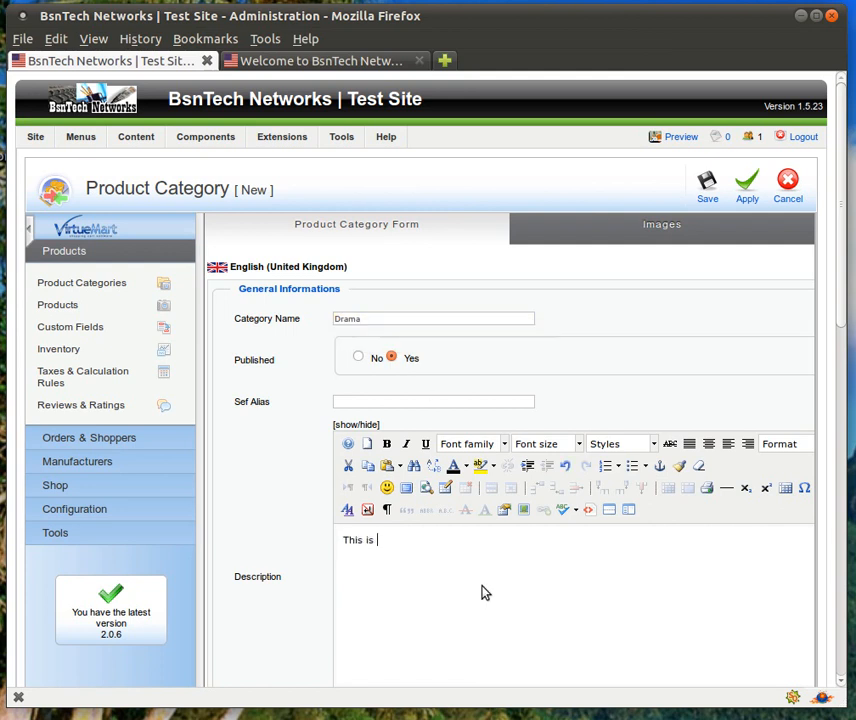
{"action": "type", "text": "a quick description for the Drama cate"}
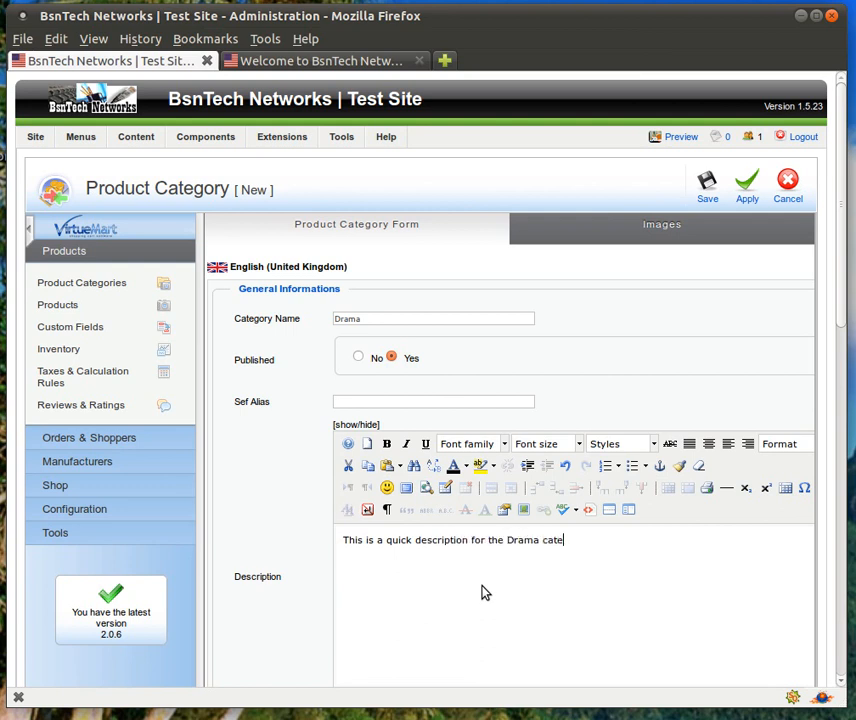
{"action": "type", "text": "ogyr"}
{"action": "key", "text": "BackSpace"}
{"action": "key", "text": "BackSpace"}
{"action": "key", "text": "BackSpace"}
{"action": "type", "text": "gory."}
- Format the whole Drama description as underlined 18pt Comic Sans text
{"action": "key", "text": "ctrl+a"}
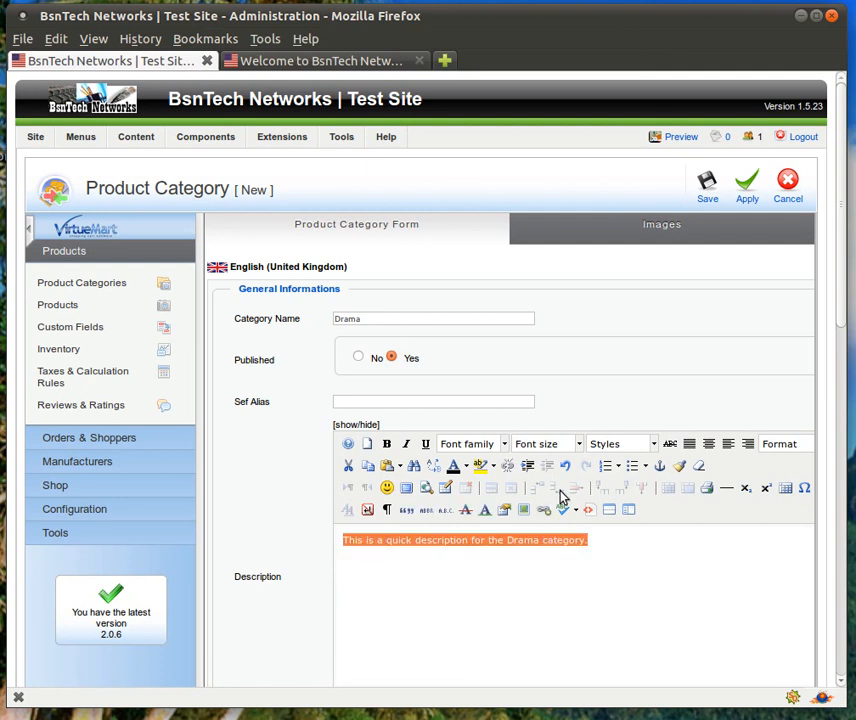
{"action": "left_click", "coordinate": [503, 444]}
{"action": "left_click", "coordinate": [484, 554]}
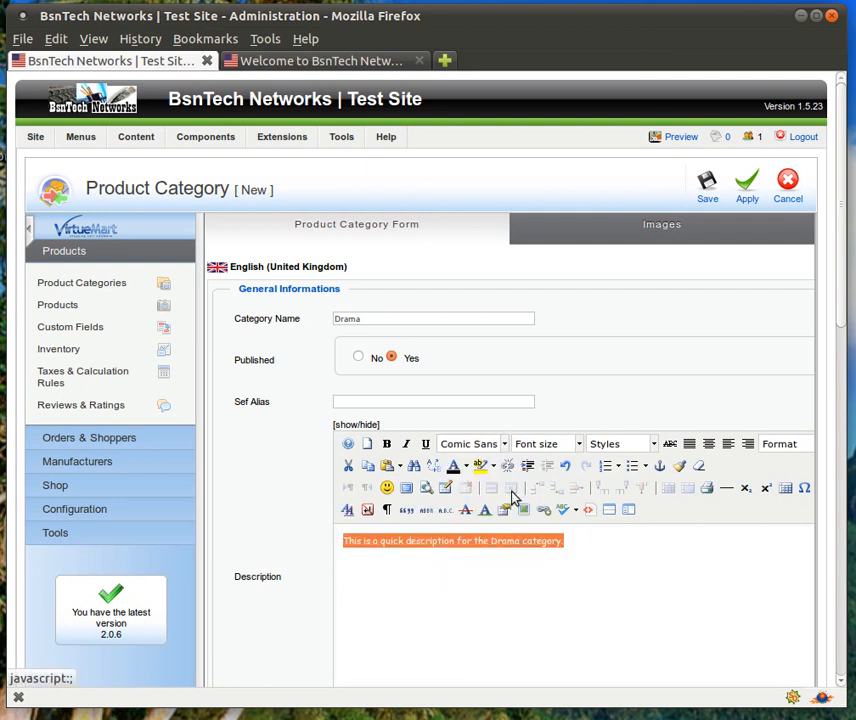
{"action": "left_click", "coordinate": [533, 447]}
{"action": "left_click", "coordinate": [543, 578]}
{"action": "left_click", "coordinate": [425, 444]}
- Set the Drama category's Category Ordering to eBooks so that it sits beneath that category
{"action": "scroll", "coordinate": [296, 518], "scroll_direction": "down", "scroll_amount": 5}
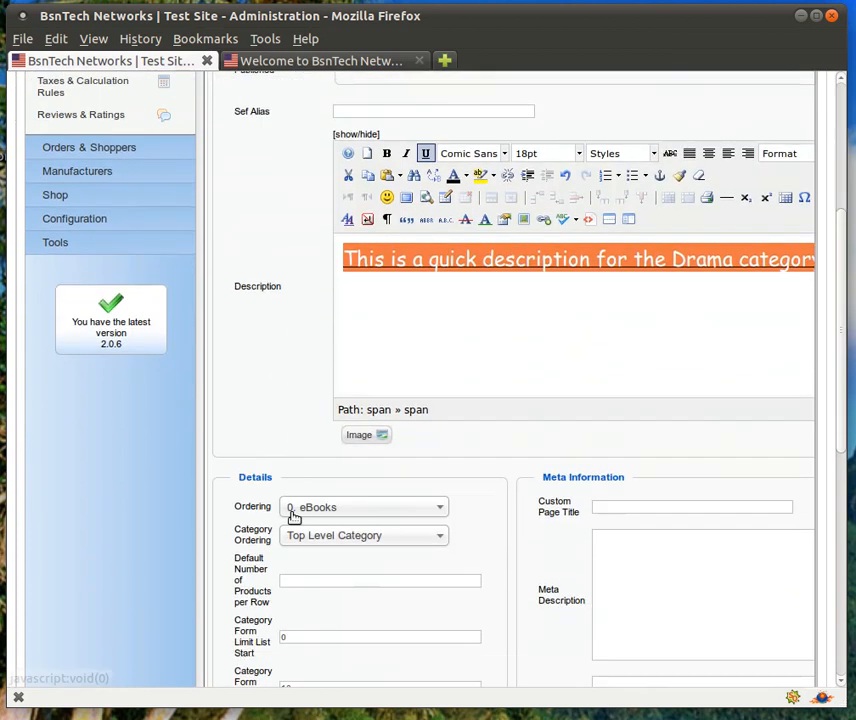
{"action": "scroll", "coordinate": [293, 516], "scroll_direction": "down", "scroll_amount": 3}
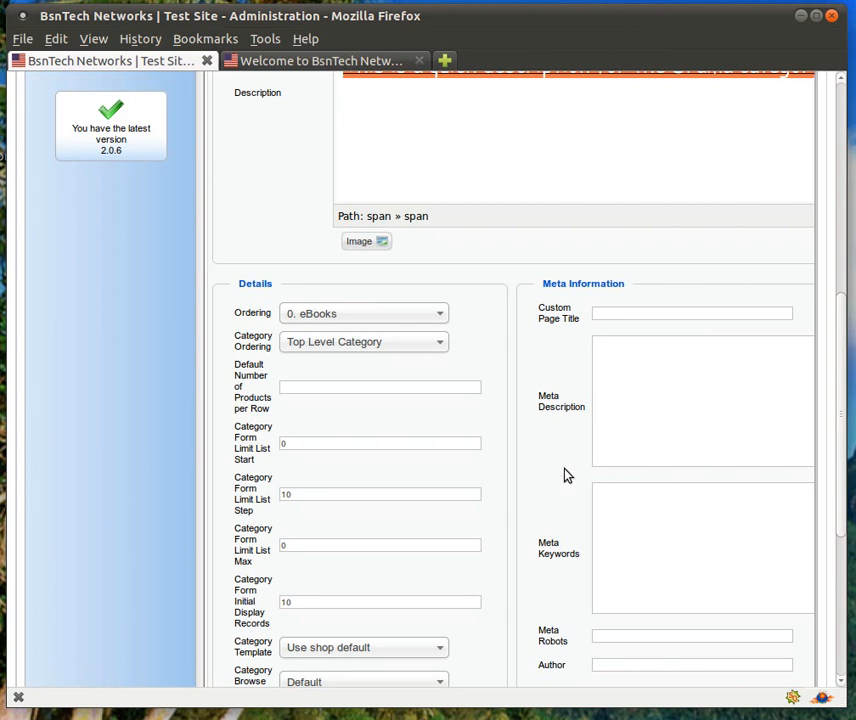
{"action": "left_click", "coordinate": [312, 345]}
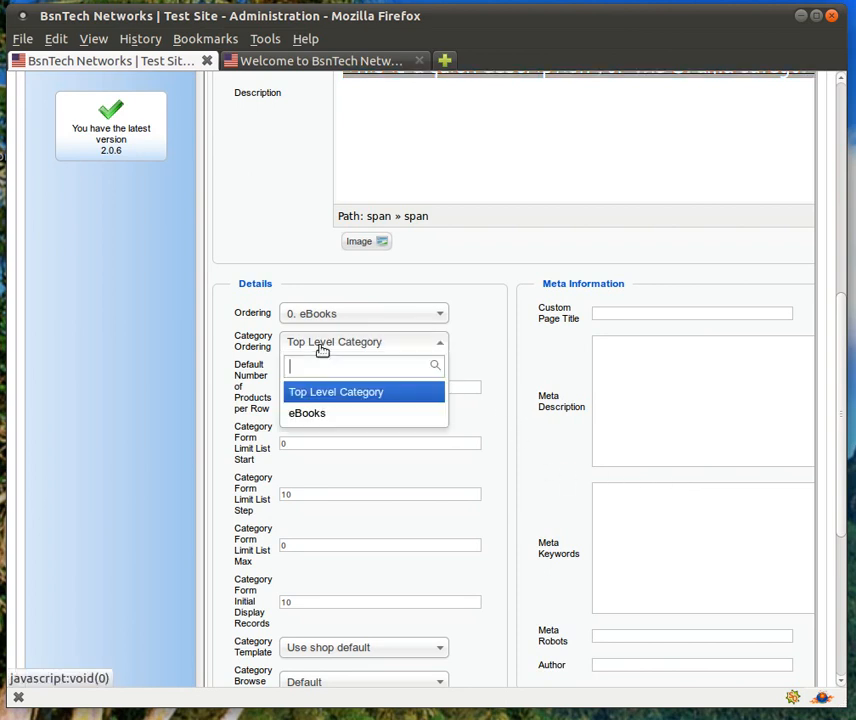
{"action": "left_click", "coordinate": [317, 415]}
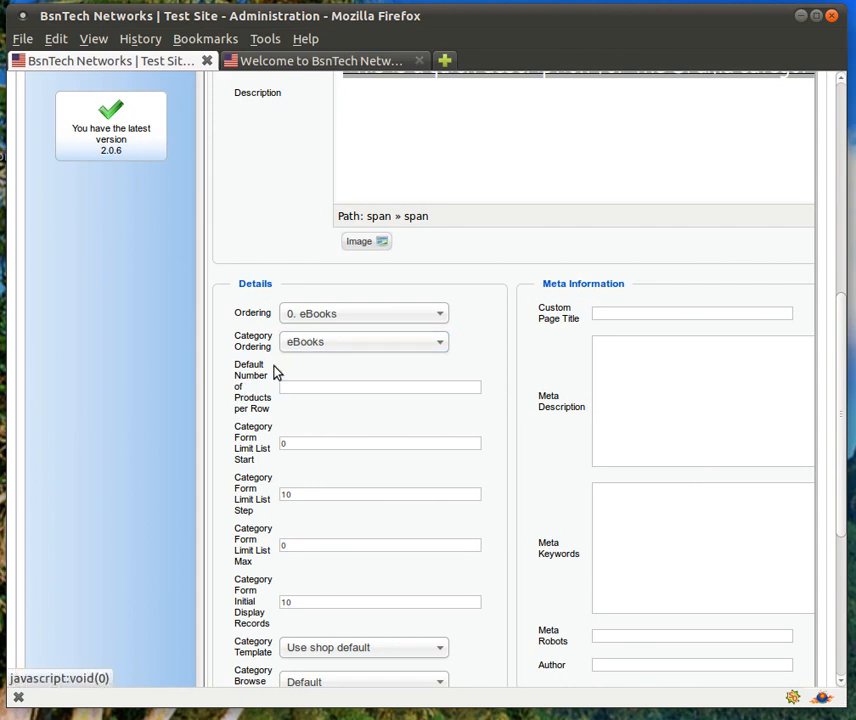
- Choose burst.png as the Drama category's image file for upload, and save and close the category
{"action": "scroll", "coordinate": [247, 391], "scroll_direction": "up", "scroll_amount": 5}
{"action": "scroll", "coordinate": [247, 391], "scroll_direction": "up", "scroll_amount": 3}
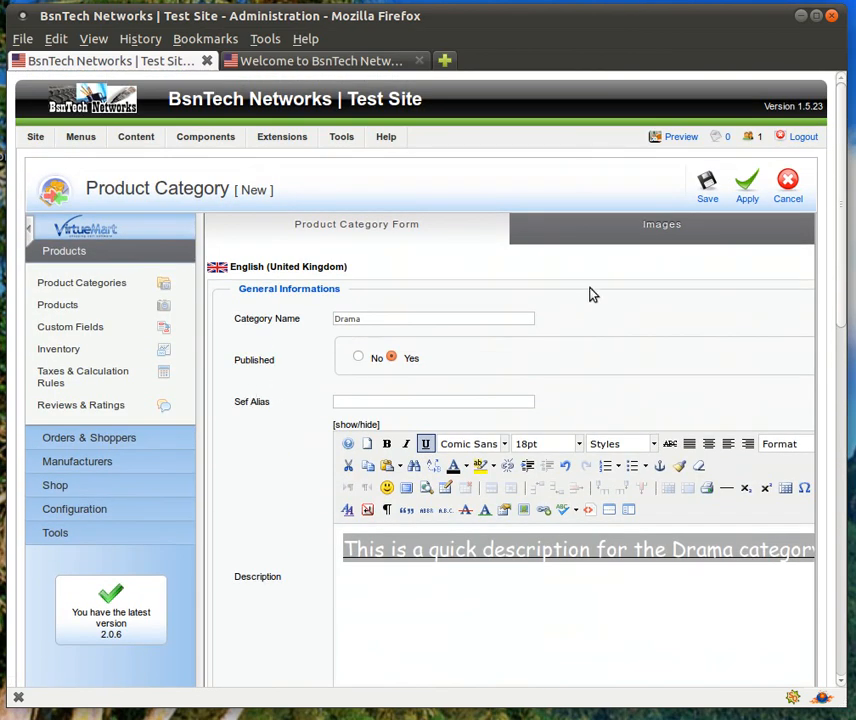
{"action": "left_click", "coordinate": [642, 236]}
{"action": "scroll", "coordinate": [627, 397], "scroll_direction": "down", "scroll_amount": 6}
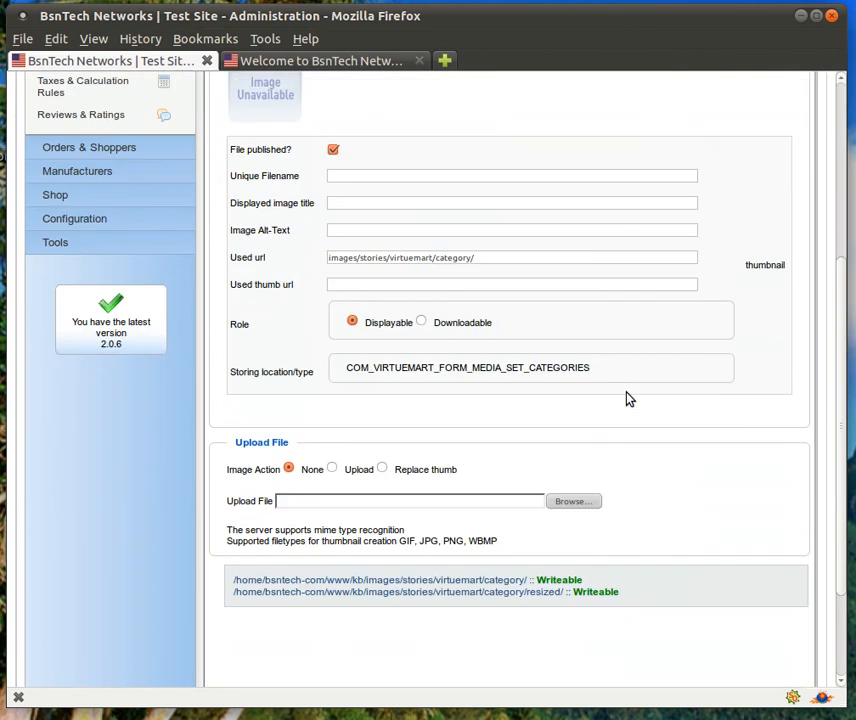
{"action": "left_click", "coordinate": [573, 369]}
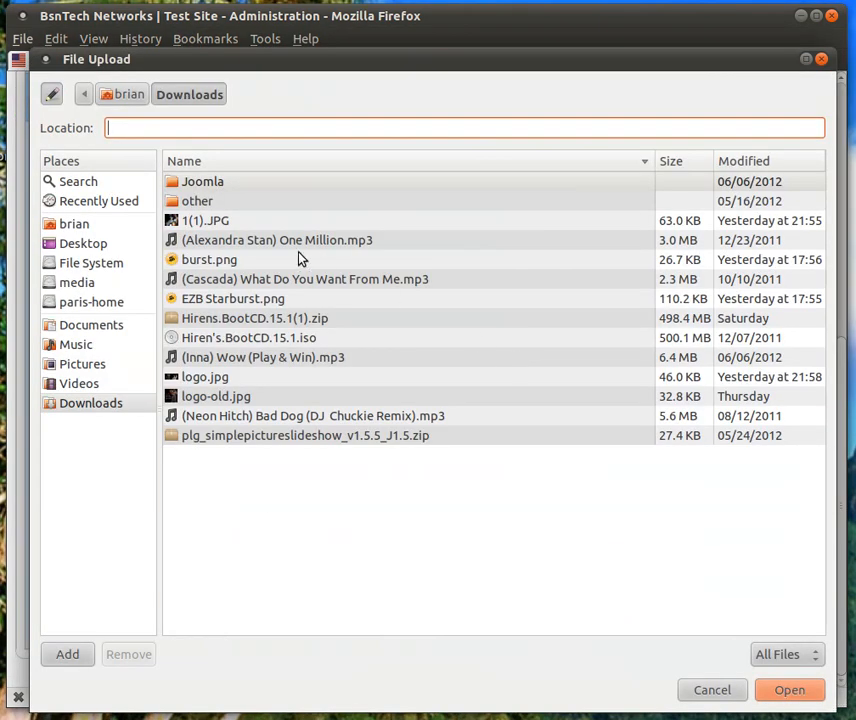
{"action": "left_click", "coordinate": [275, 265]}
{"action": "double_click", "coordinate": [273, 262]}
{"action": "scroll", "coordinate": [711, 315], "scroll_direction": "up", "scroll_amount": 5}
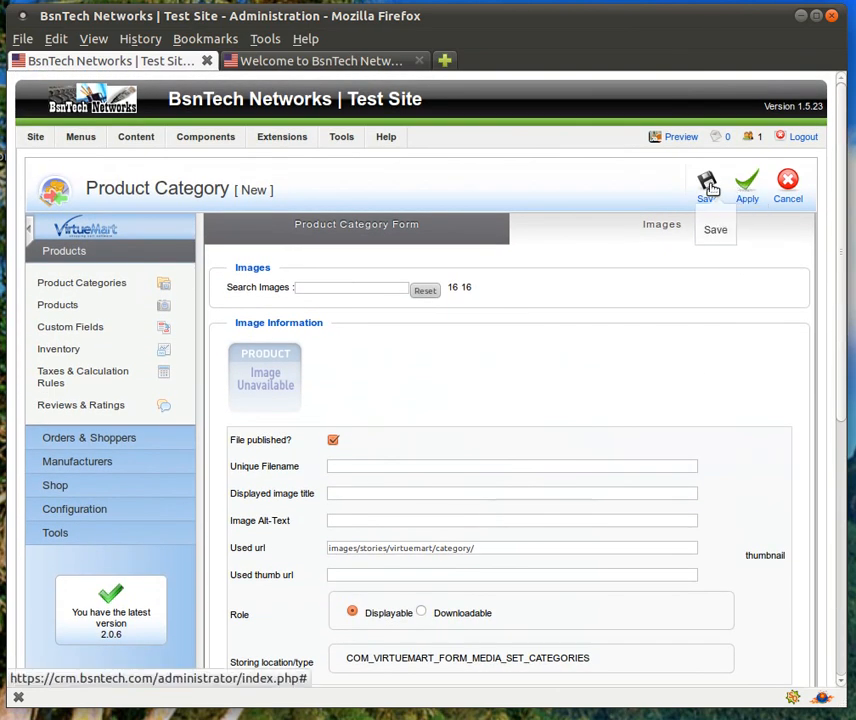
{"action": "left_click", "coordinate": [709, 186]}
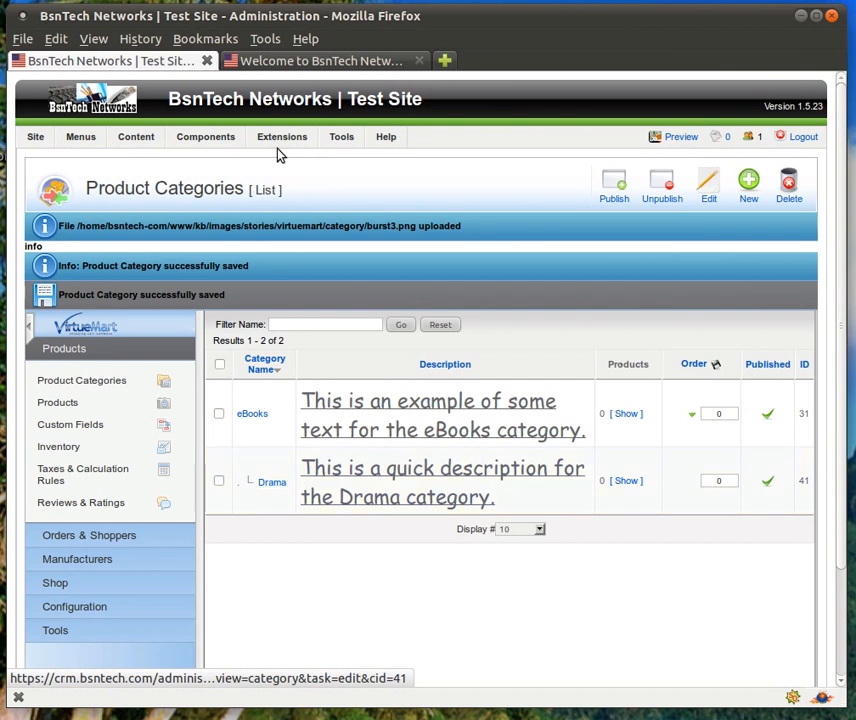
- Check the eBooks category and its Drama subcategory page in the Test Store, and return to the administration site's category list
{"action": "left_click", "coordinate": [308, 62]}
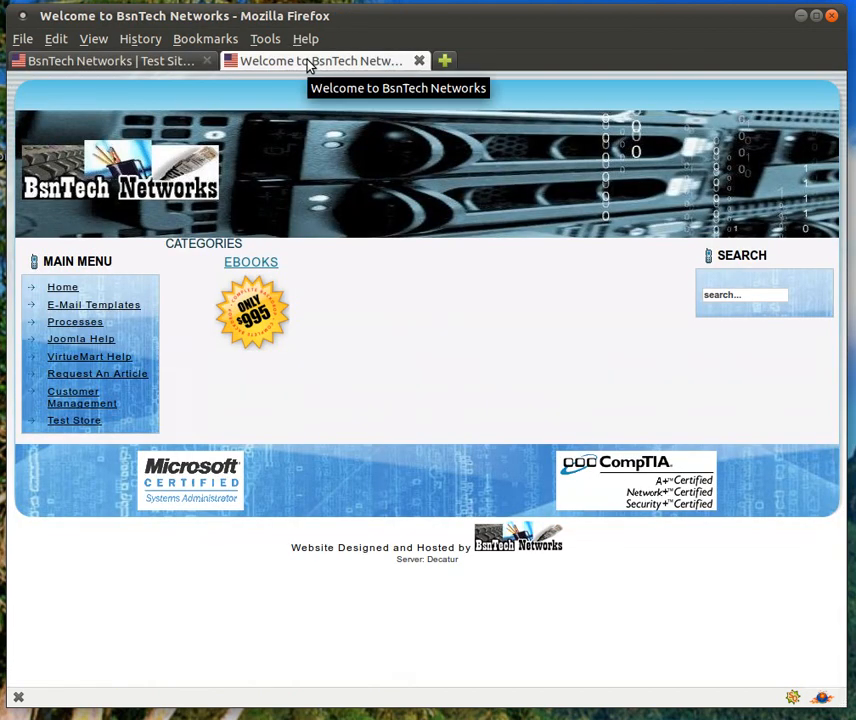
{"action": "left_click", "coordinate": [86, 426]}
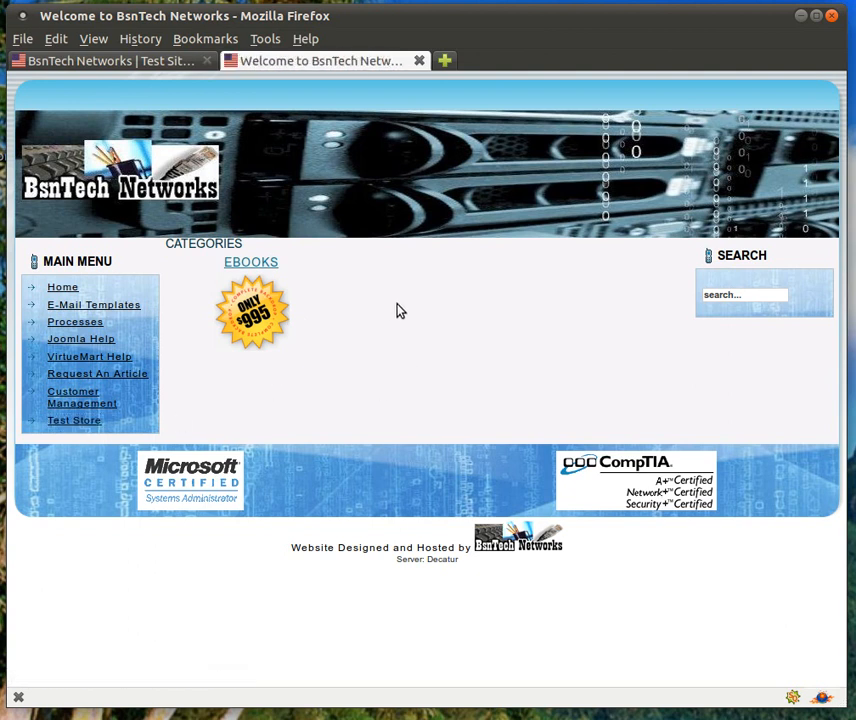
{"action": "left_click", "coordinate": [272, 286]}
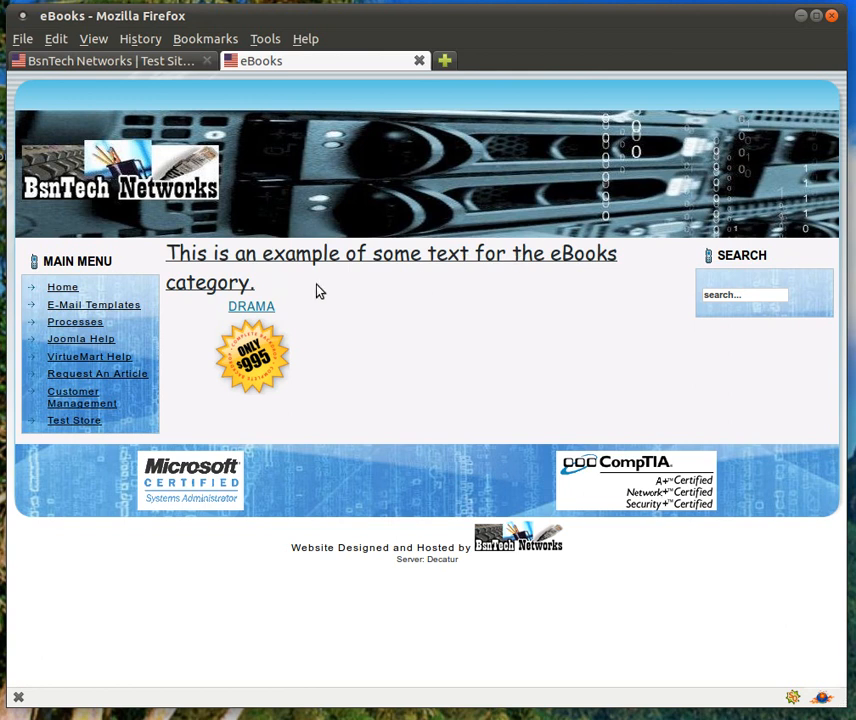
{"action": "left_click", "coordinate": [238, 368]}
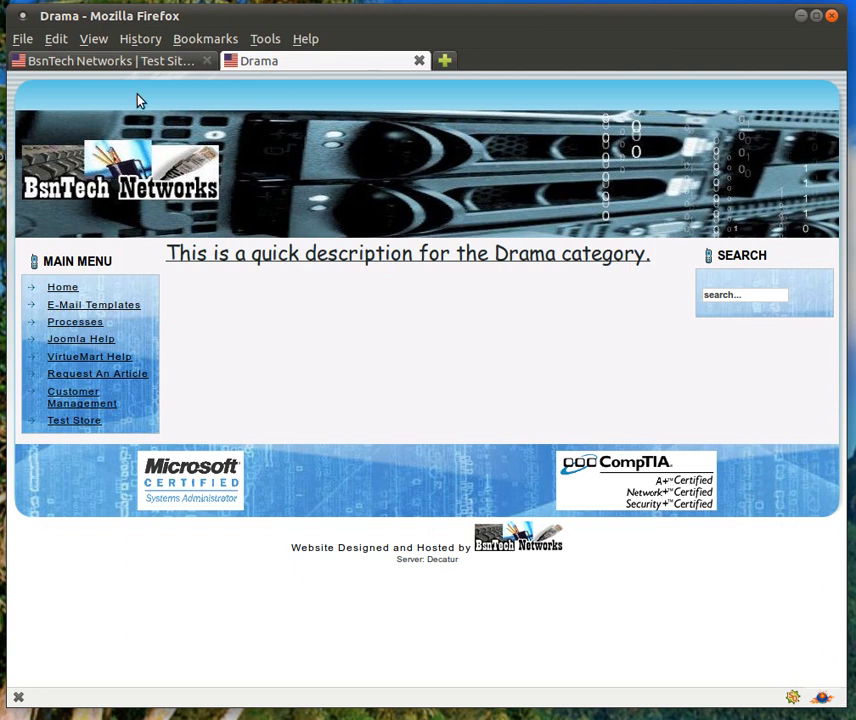
{"action": "left_click", "coordinate": [118, 62]}
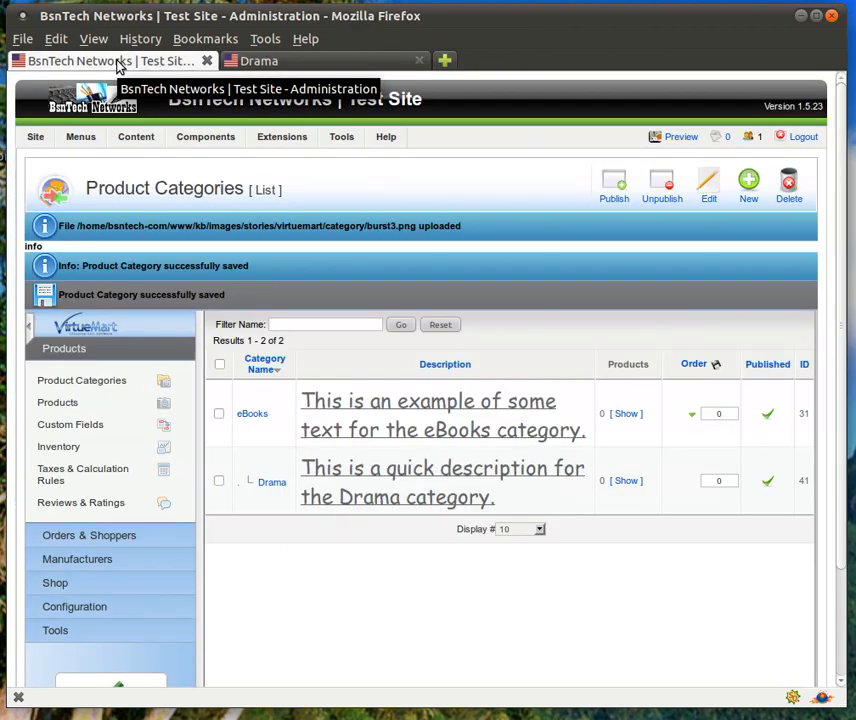